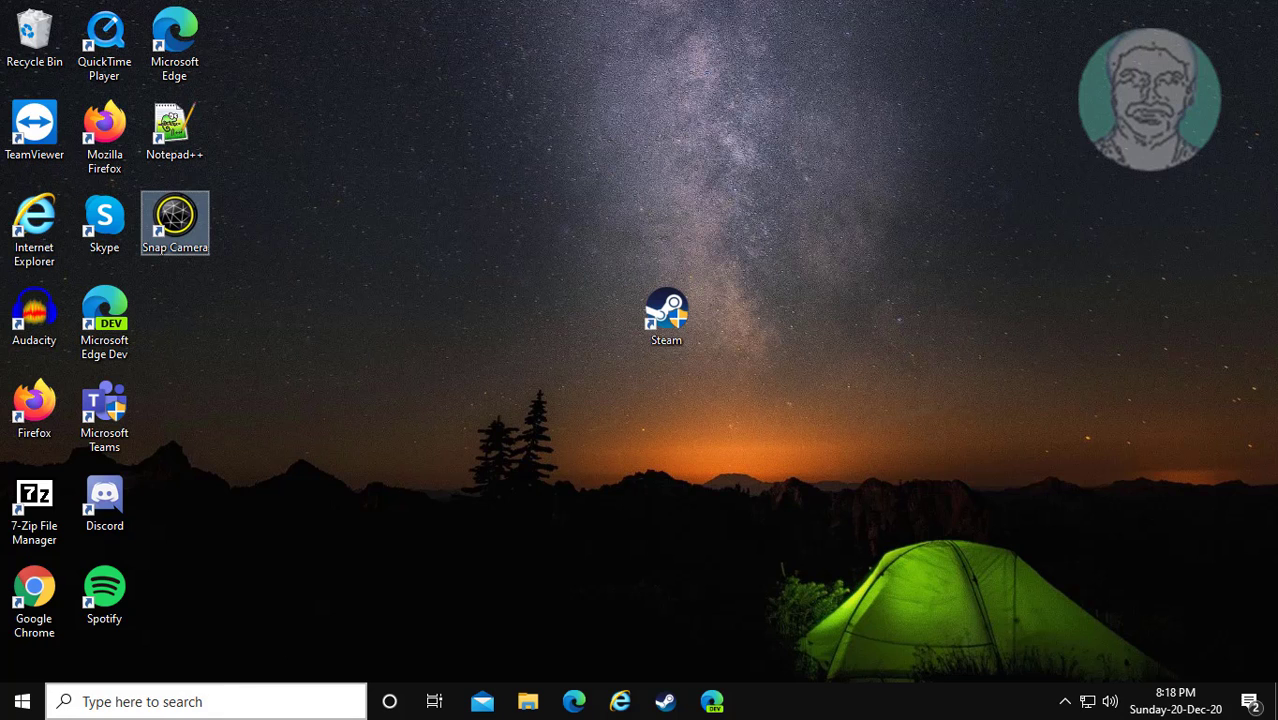
# Open Registry Editor and expand the key HKEY_CURRENT_USER\SOFTWARE\Microsoft
pyautogui.click(197, 706)
pyautogui.write('reg')
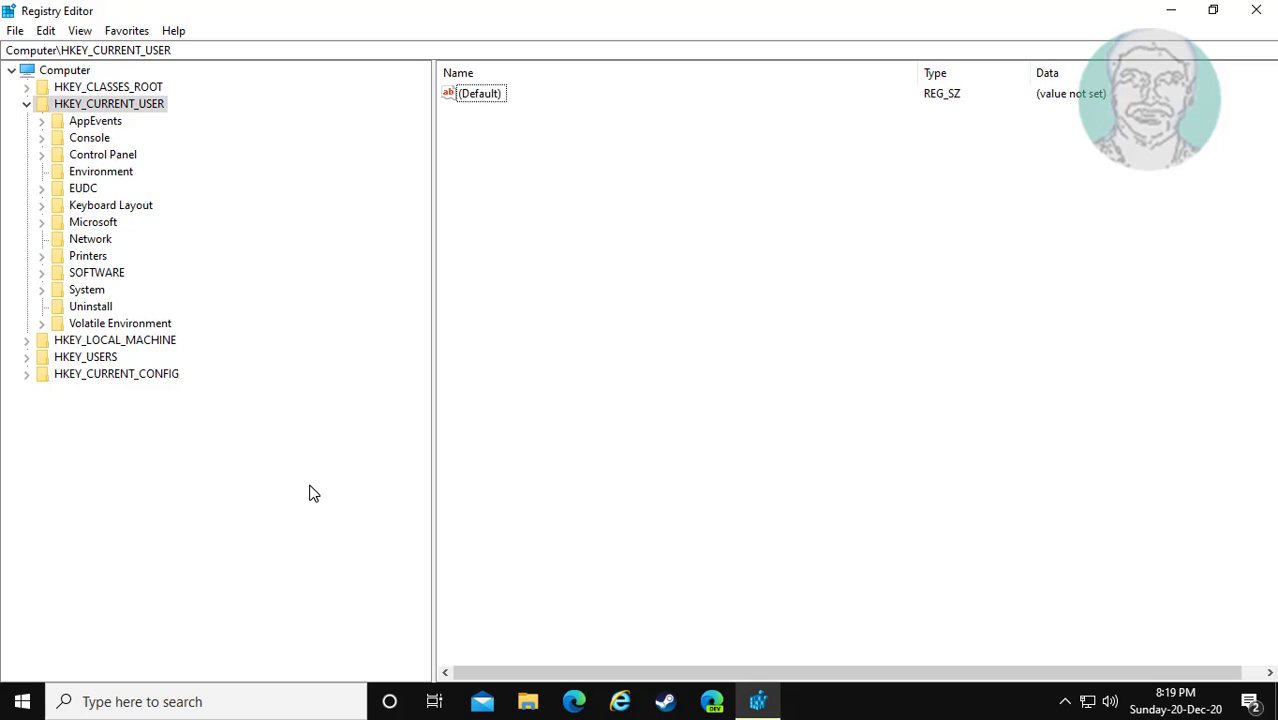
pyautogui.click(104, 274)
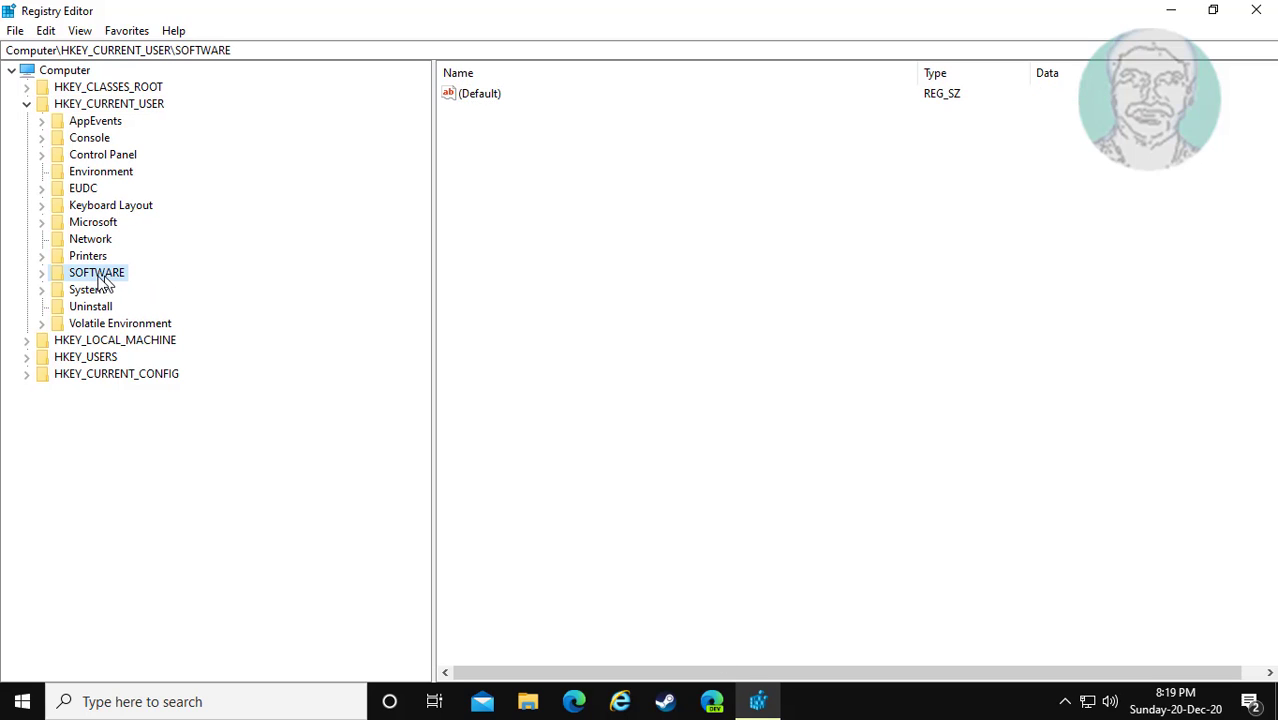
pyautogui.click(42, 273)
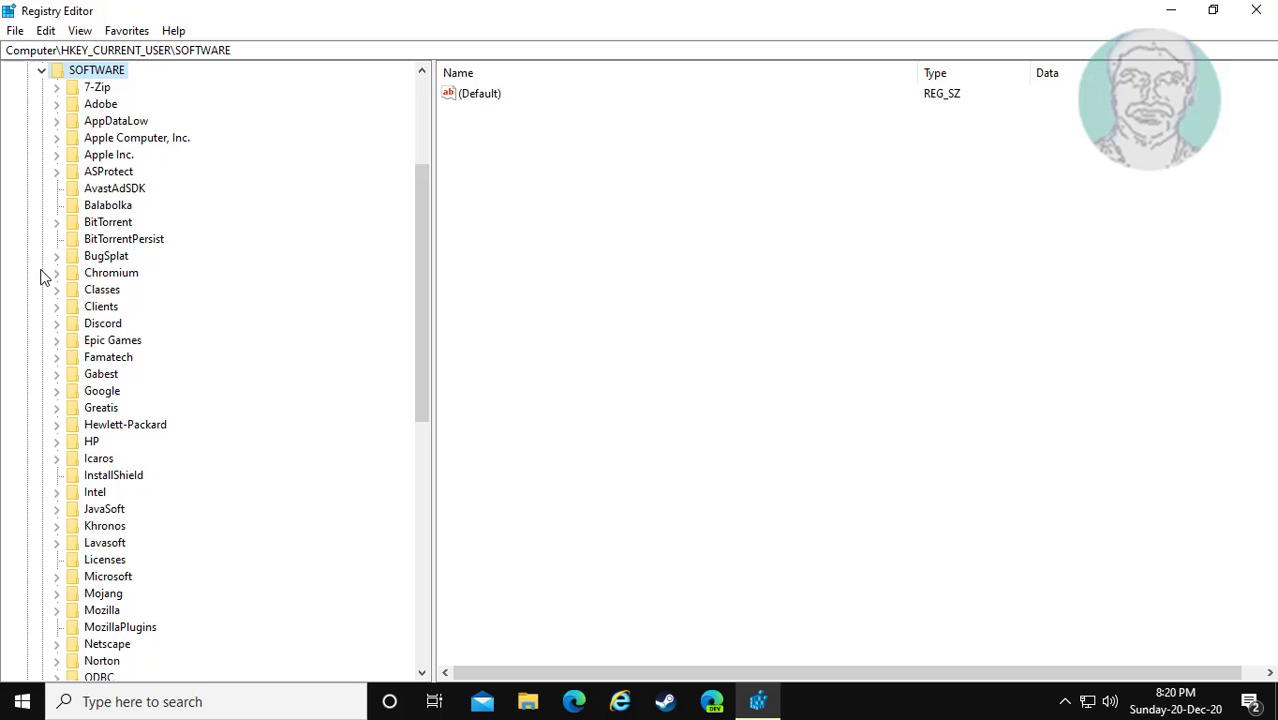
pyautogui.scroll(-3, 229, 532)
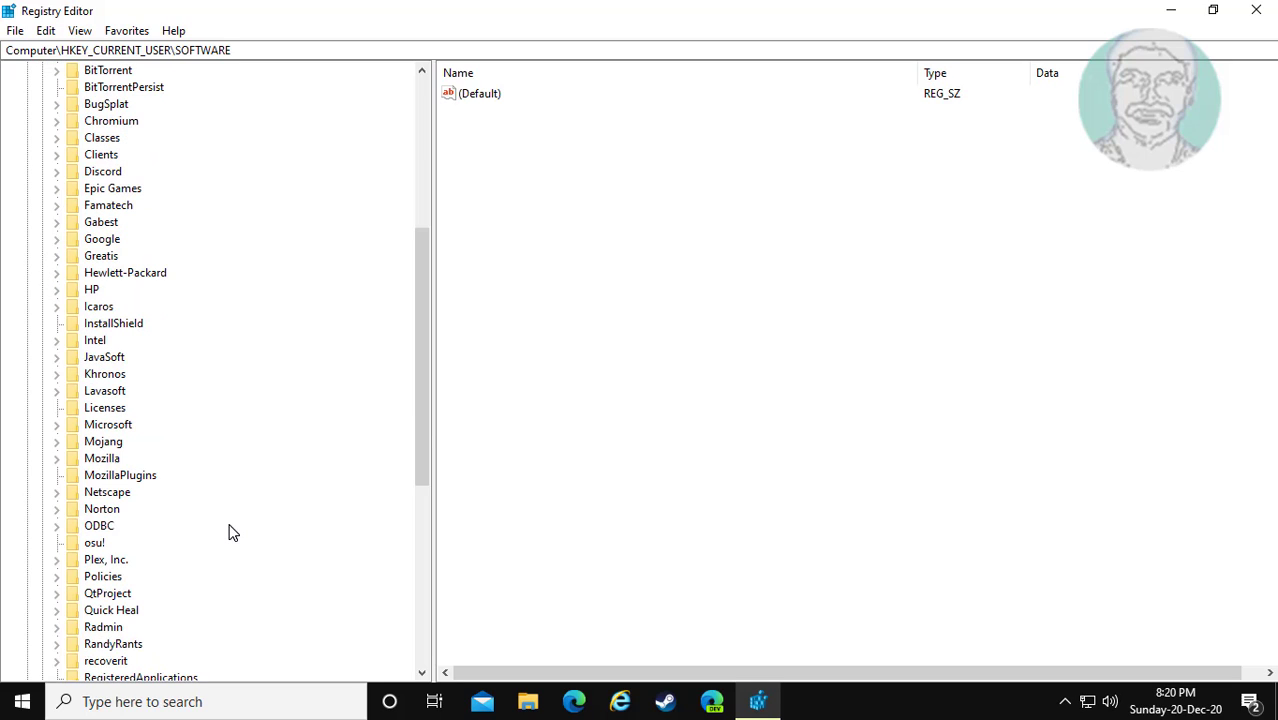
pyautogui.click(110, 427)
pyautogui.click(57, 427)
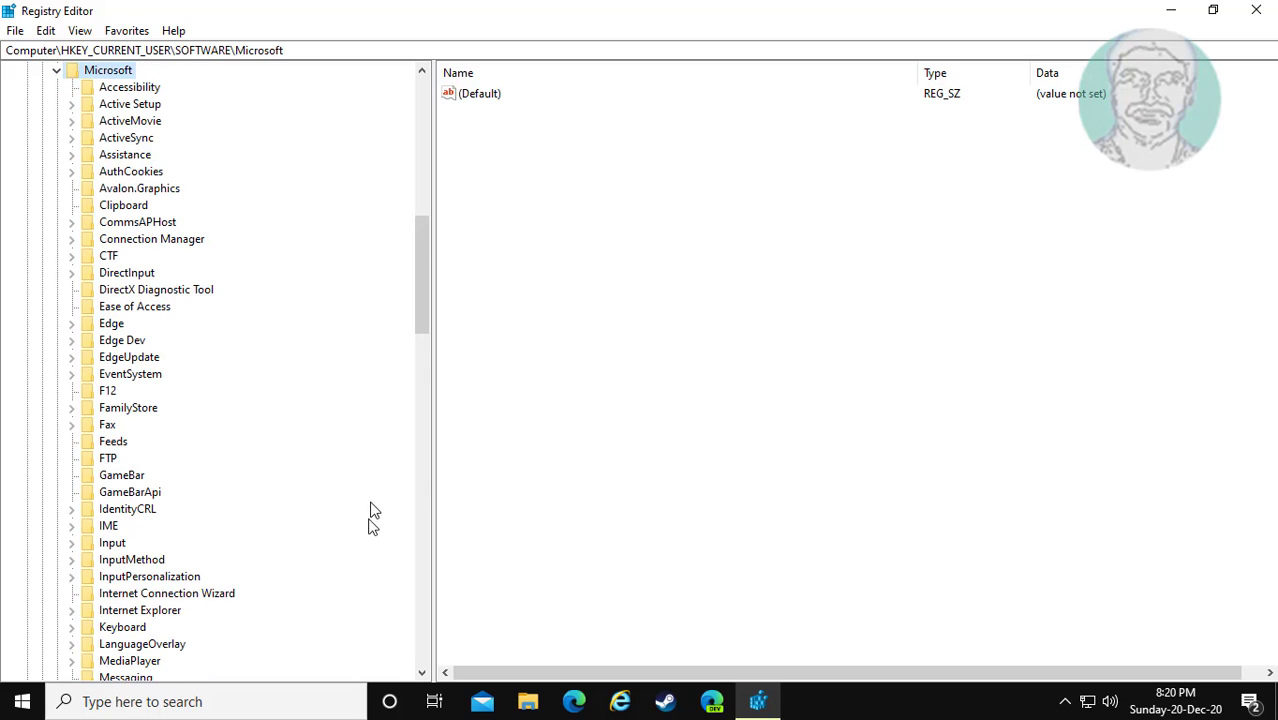
# Expand the Windows key under Microsoft and its CurrentVersion subkey
pyautogui.scroll(-16, 277, 577)
pyautogui.scroll(-6, 277, 577)
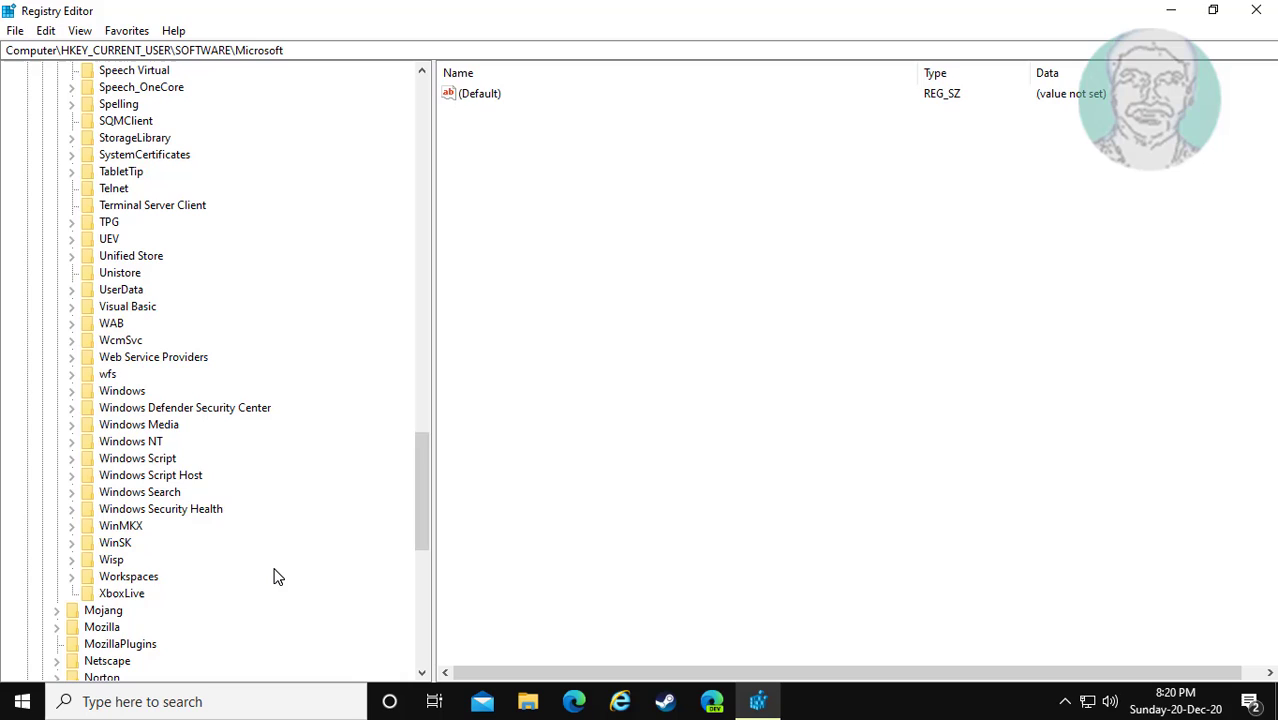
pyautogui.click(140, 391)
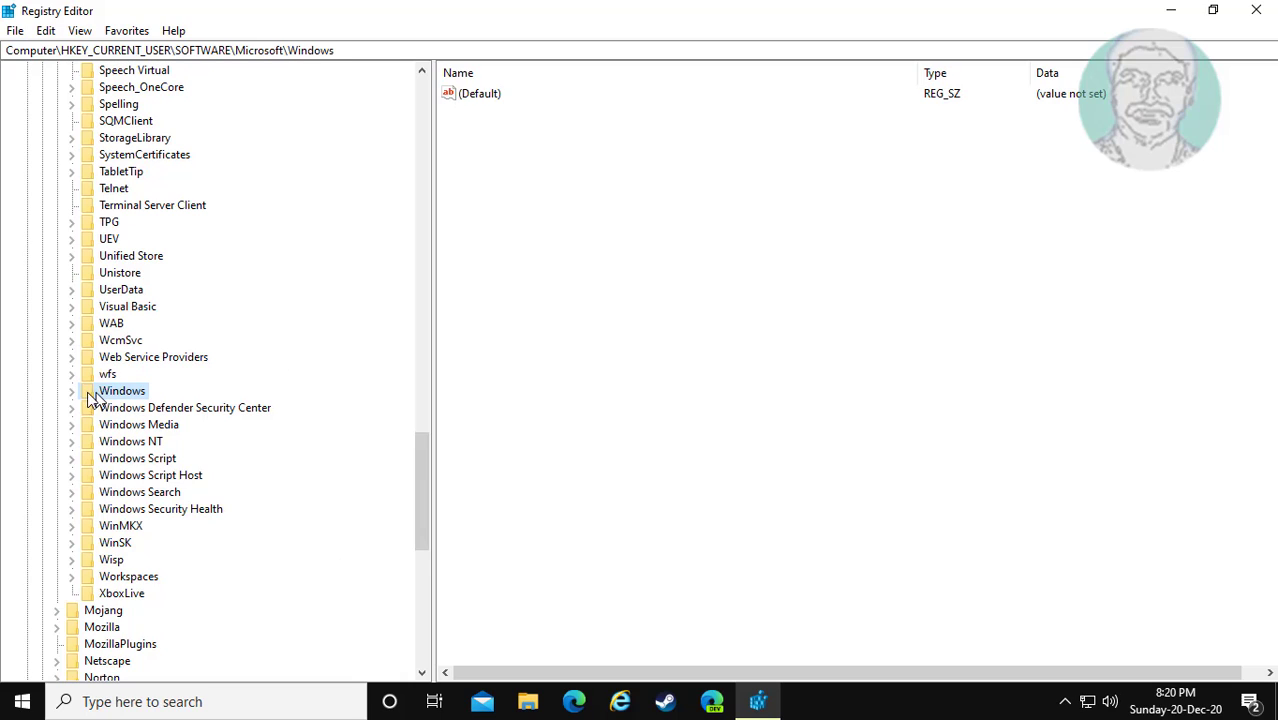
pyautogui.click(72, 391)
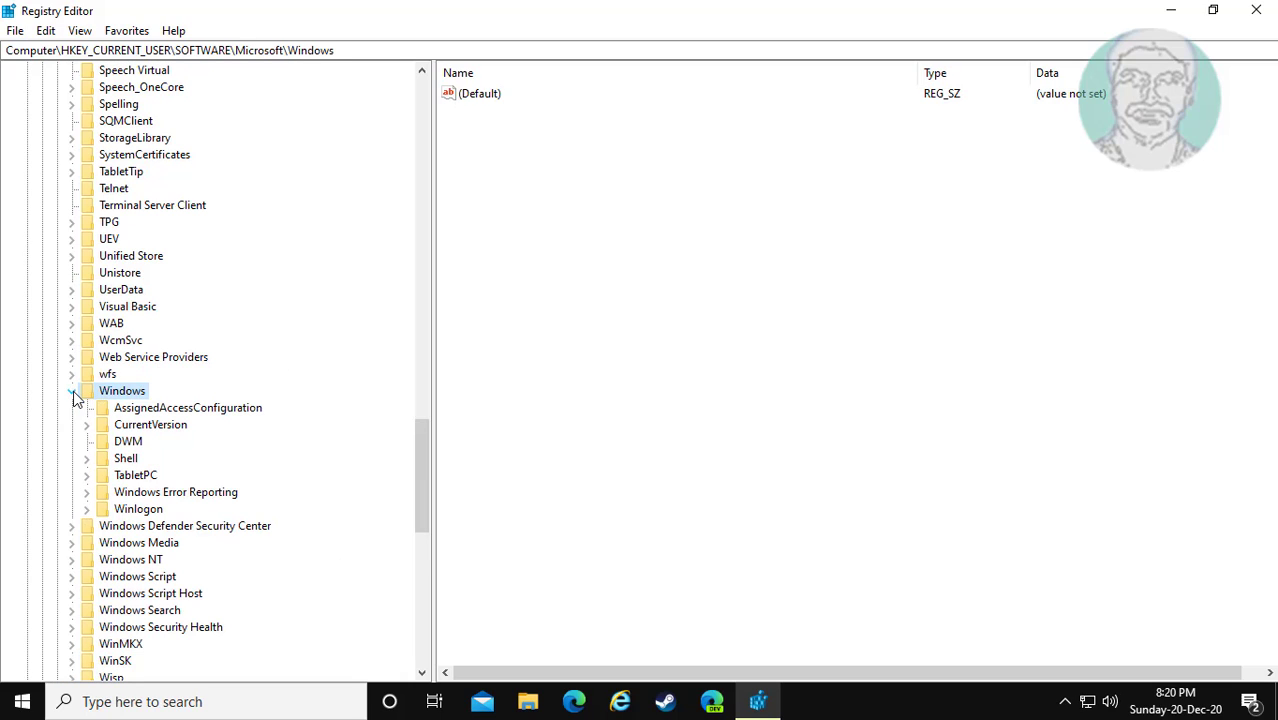
pyautogui.click(160, 426)
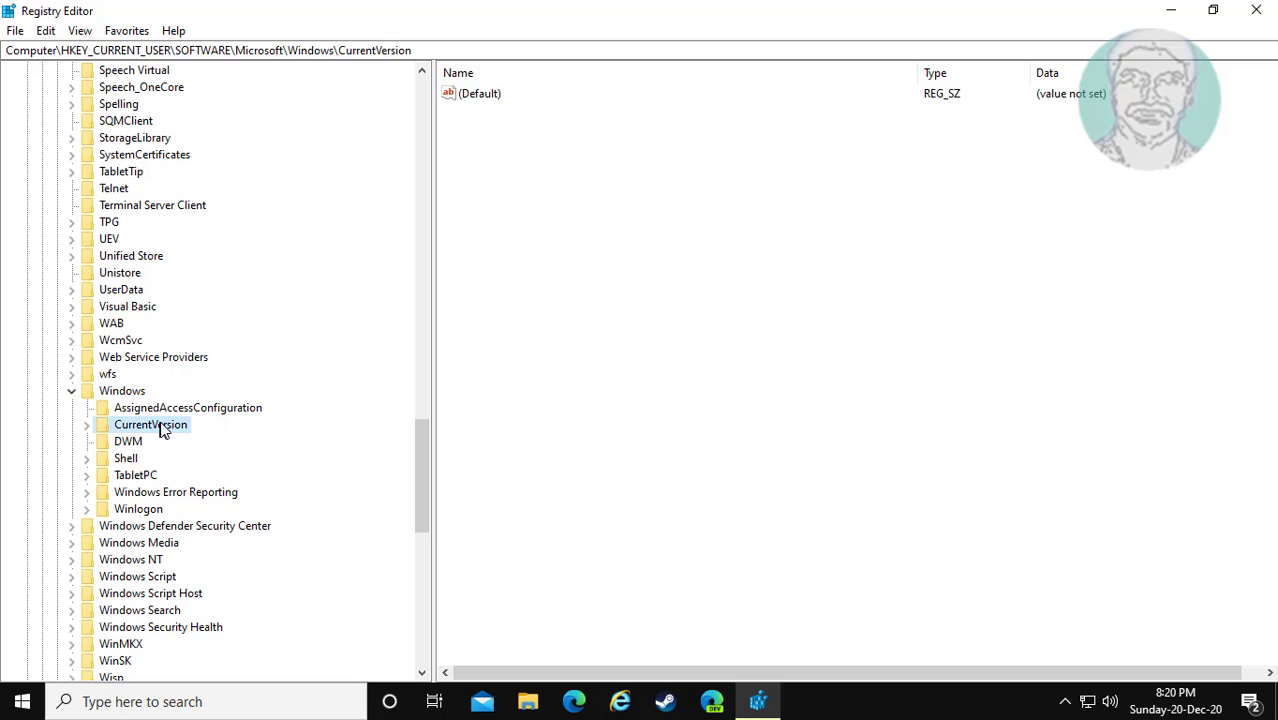
pyautogui.click(88, 425)
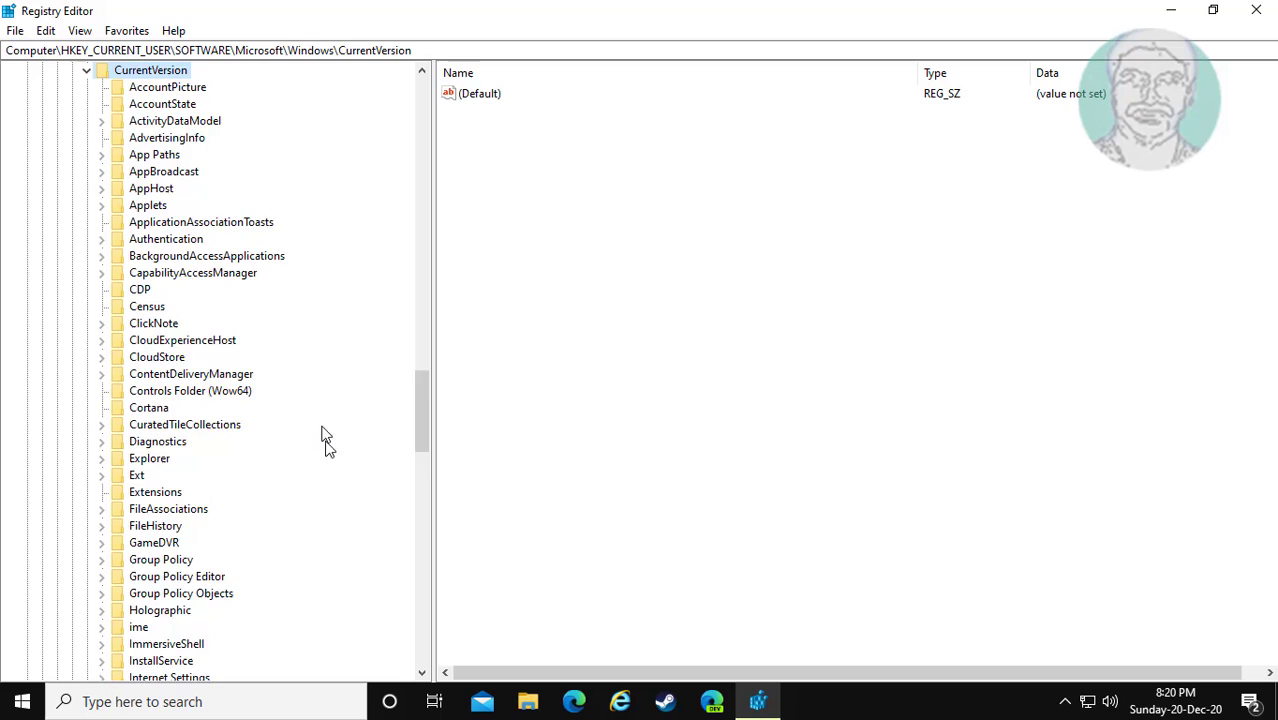
# Expand the Policies key under CurrentVersion and show the values of its Explorer subkey
pyautogui.scroll(-7, 300, 513)
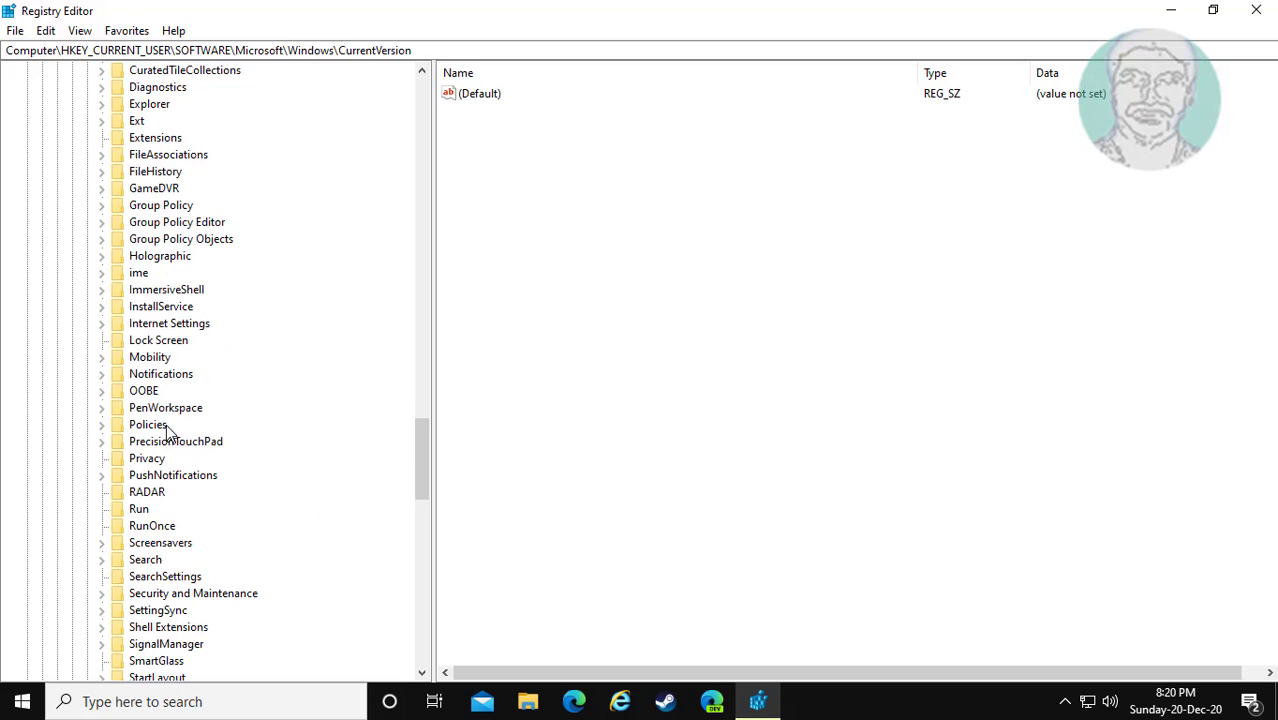
pyautogui.click(160, 427)
pyautogui.click(101, 425)
pyautogui.click(164, 476)
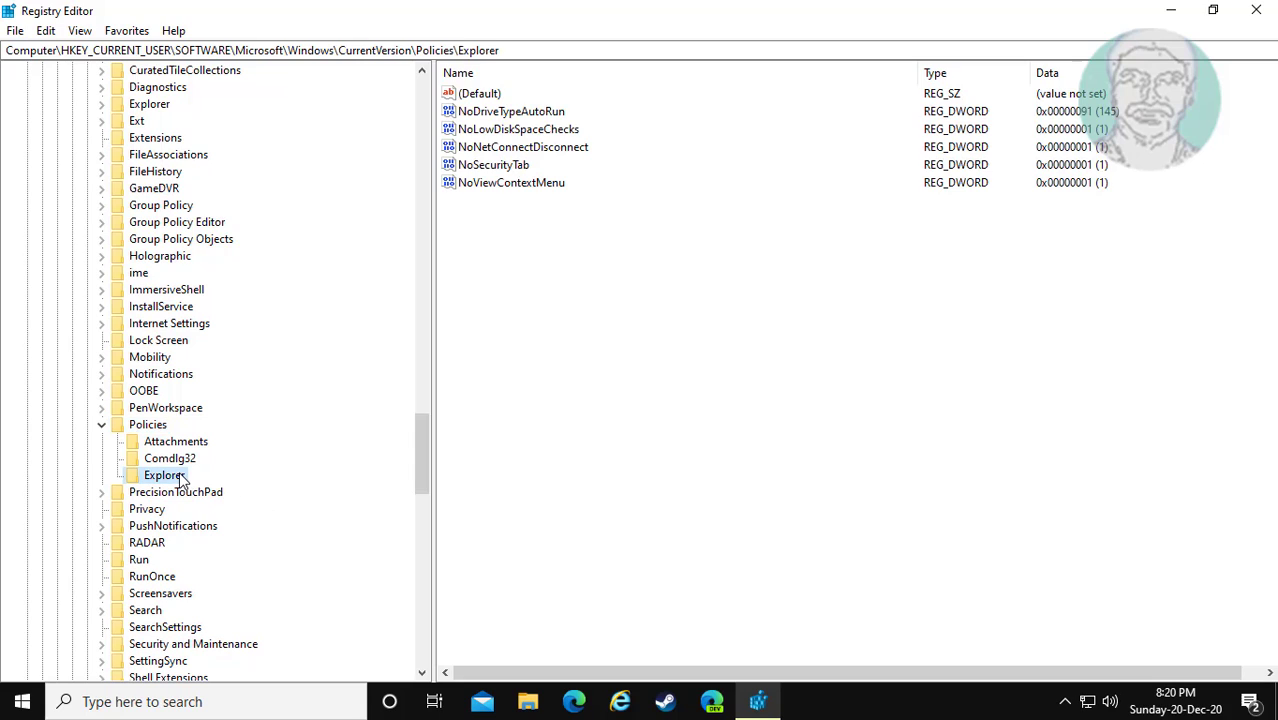
# Delete the NoViewContextMenu value from the Policies\Explorer key
pyautogui.click(533, 187)
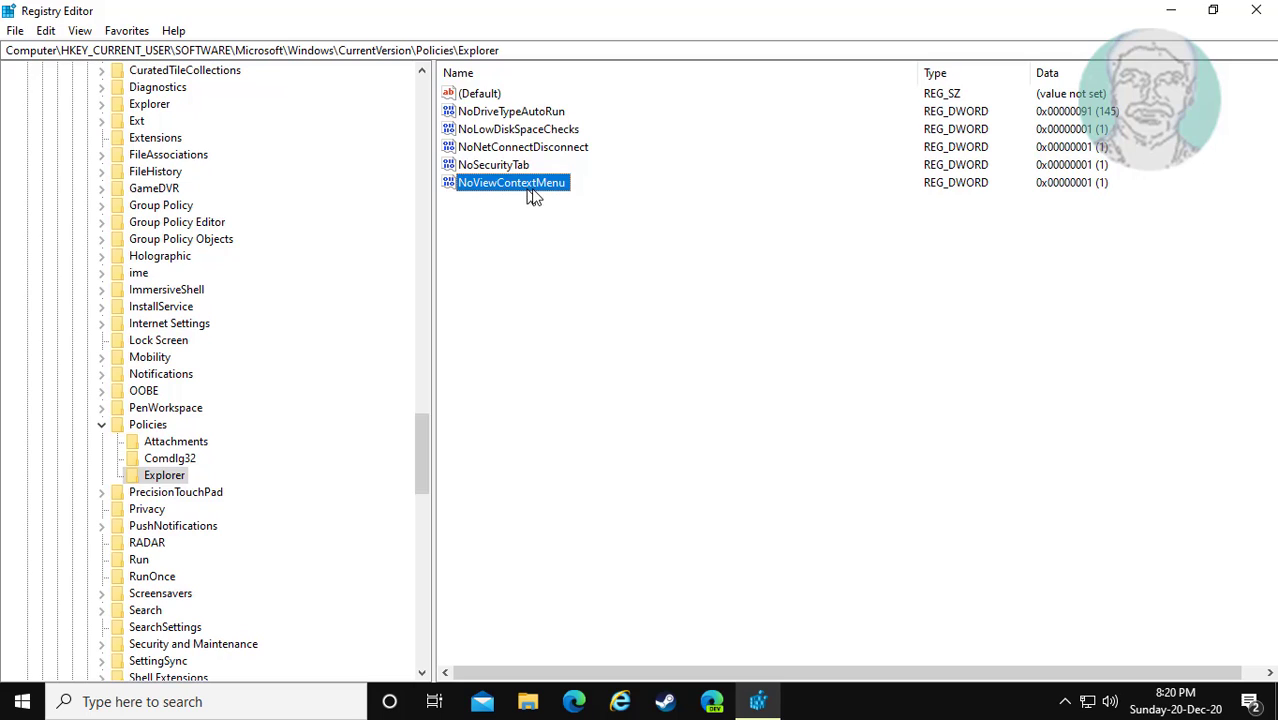
pyautogui.rightClick(531, 191)
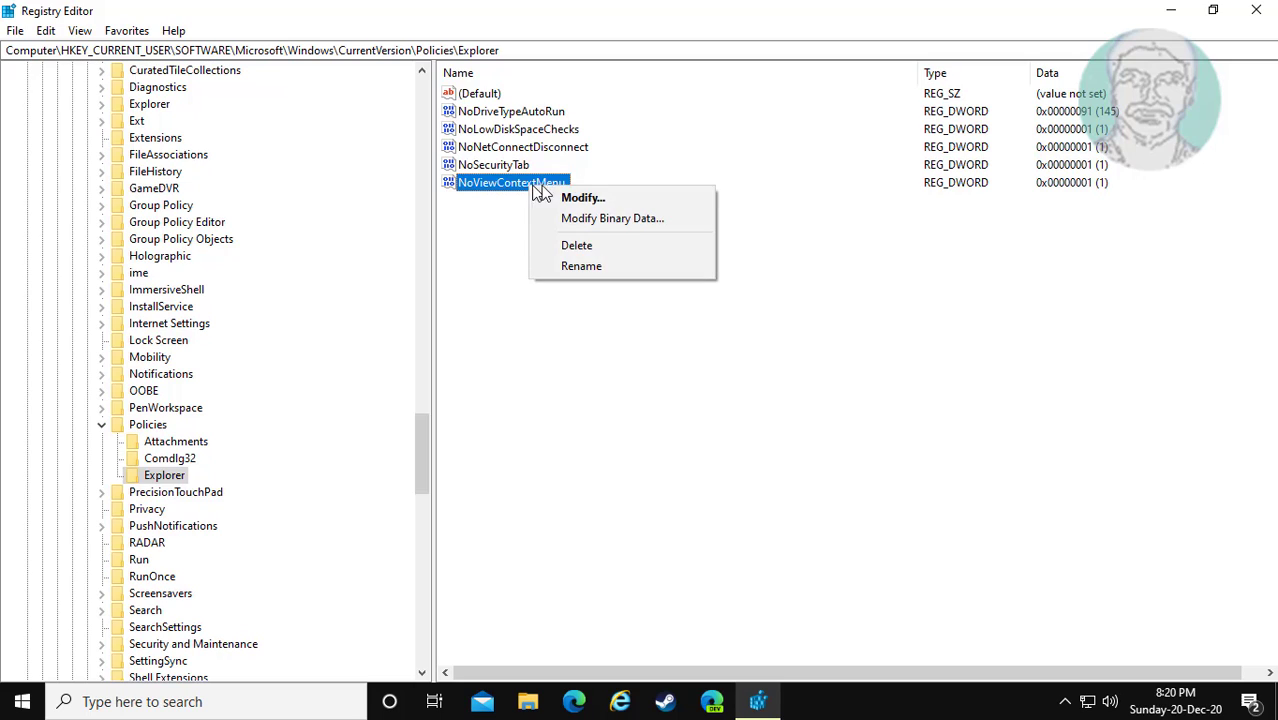
pyautogui.click(590, 256)
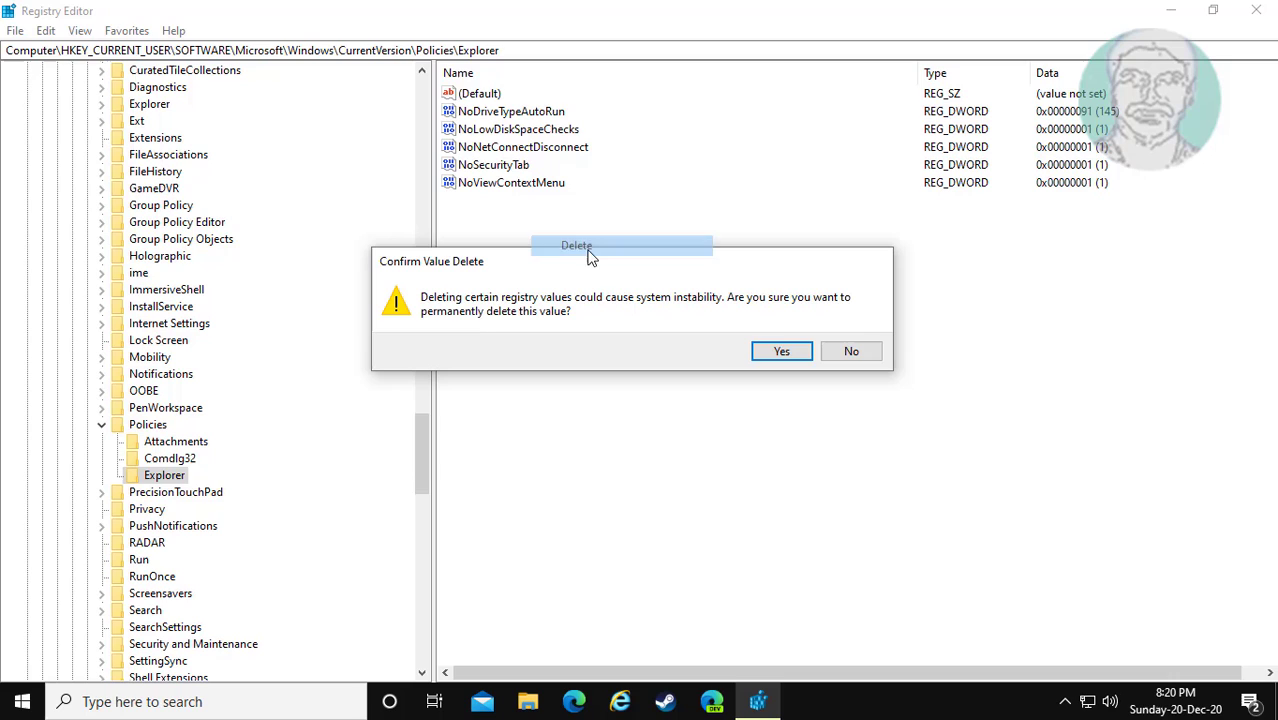
pyautogui.click(765, 360)
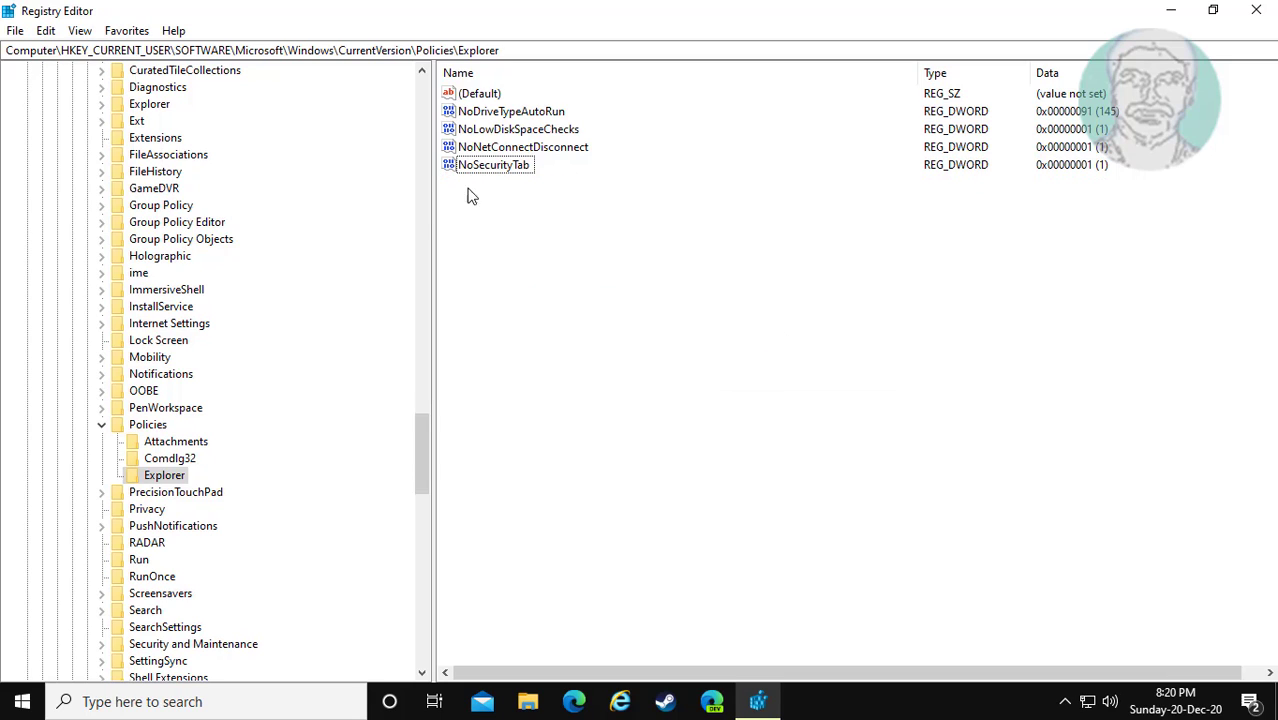
# Collapse the expanded Policies, Microsoft, SOFTWARE and HKEY_CURRENT_USER keys and close Registry Editor
pyautogui.click(102, 425)
pyautogui.moveTo(424, 472); pyautogui.dragTo(392, 214)
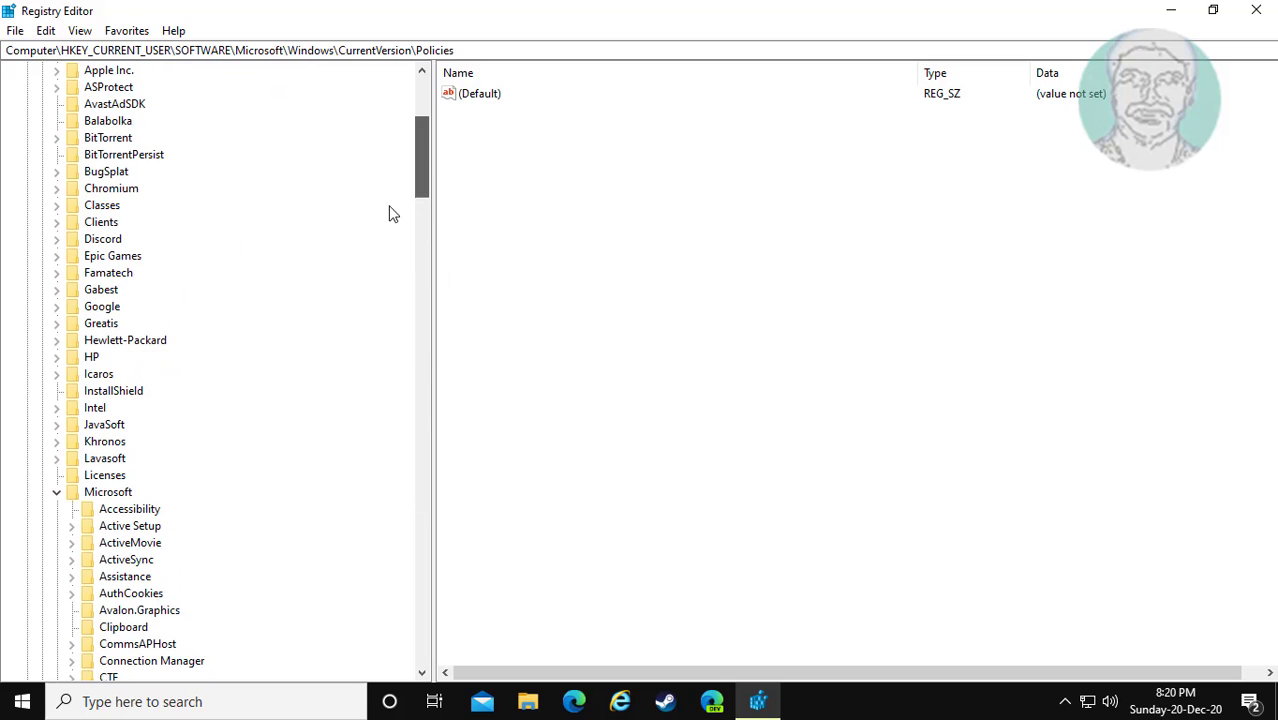
pyautogui.click(56, 492)
pyautogui.moveTo(420, 349); pyautogui.dragTo(442, 189)
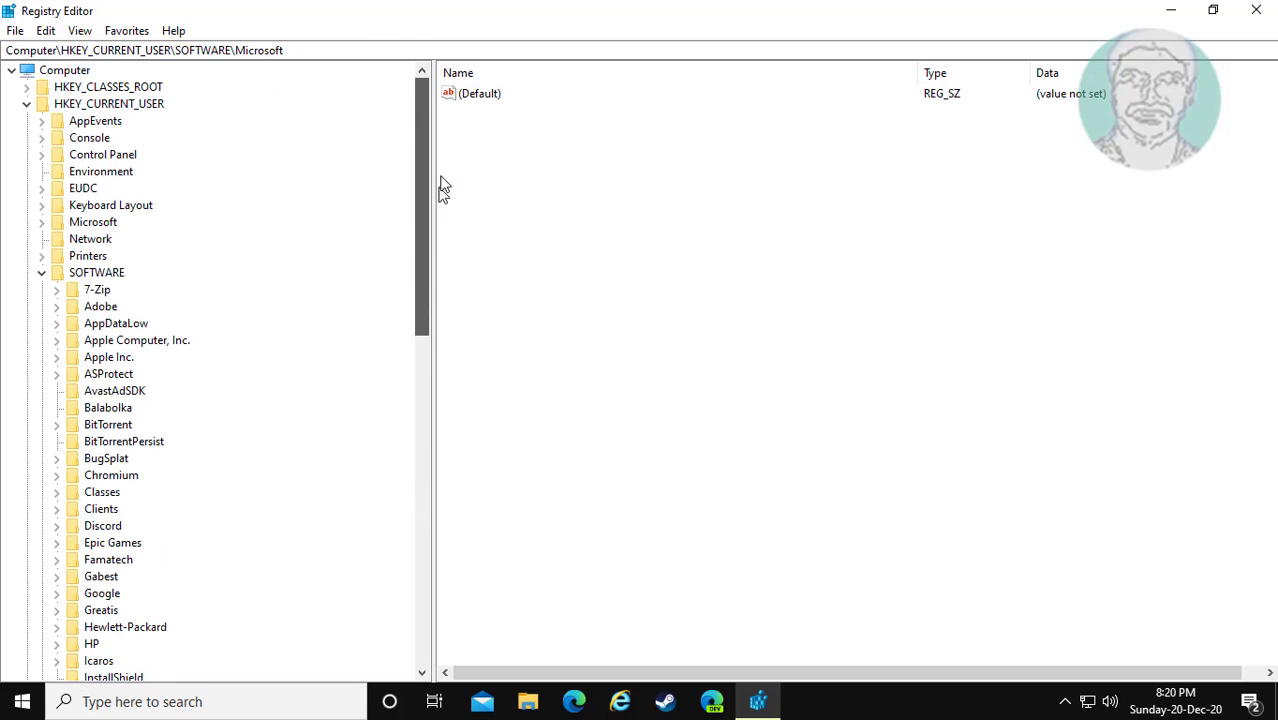
pyautogui.click(42, 273)
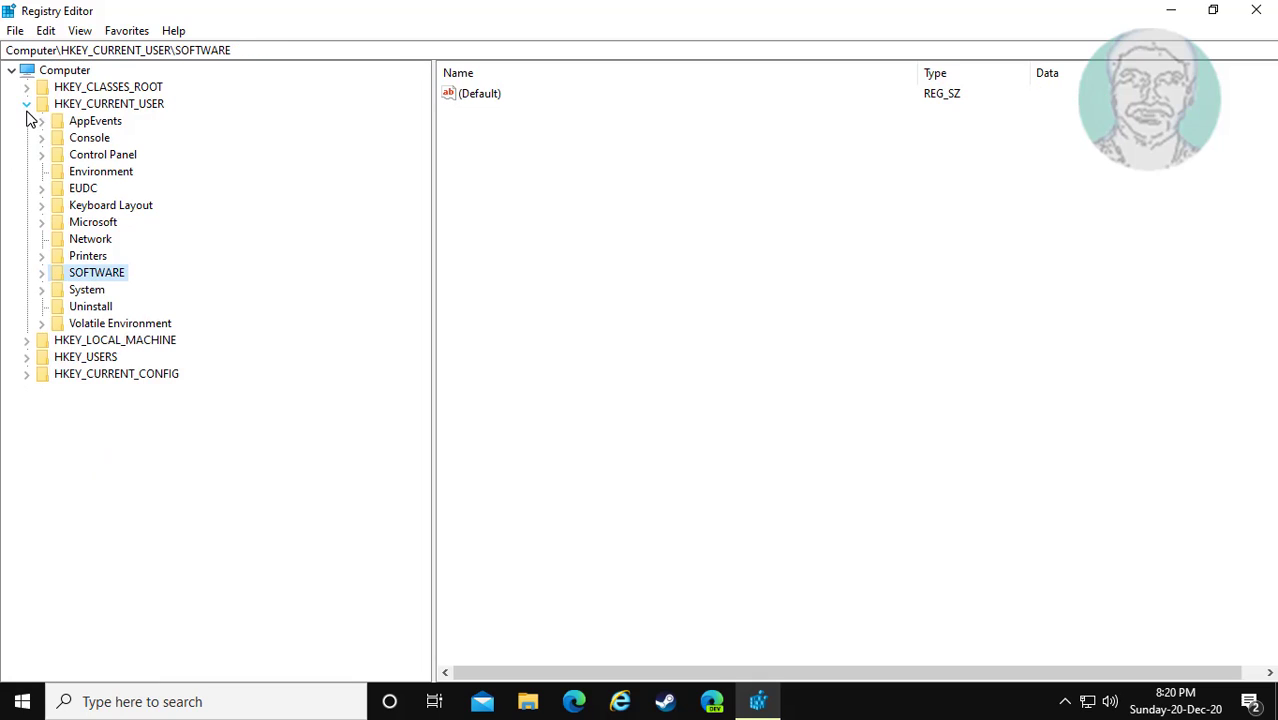
pyautogui.click(27, 104)
pyautogui.click(1256, 10)
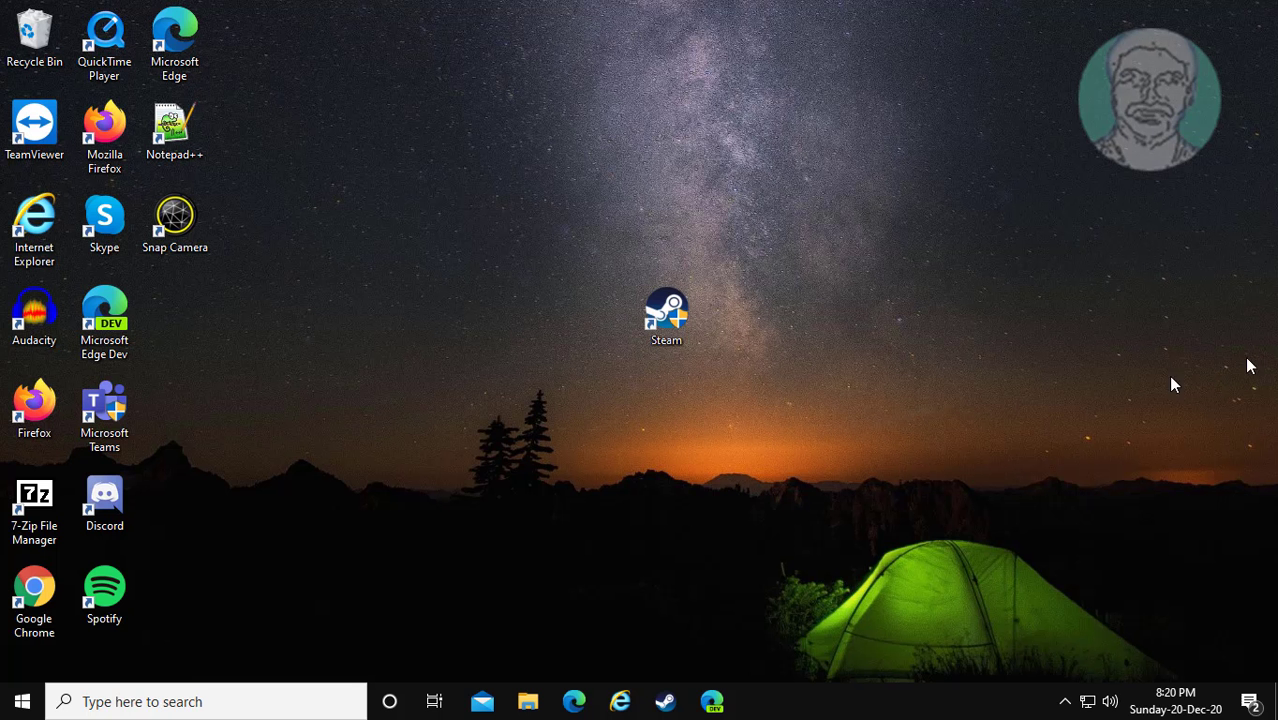
# Restart the computer and check the context menu of the Steam desktop shortcut
pyautogui.click(20, 700)
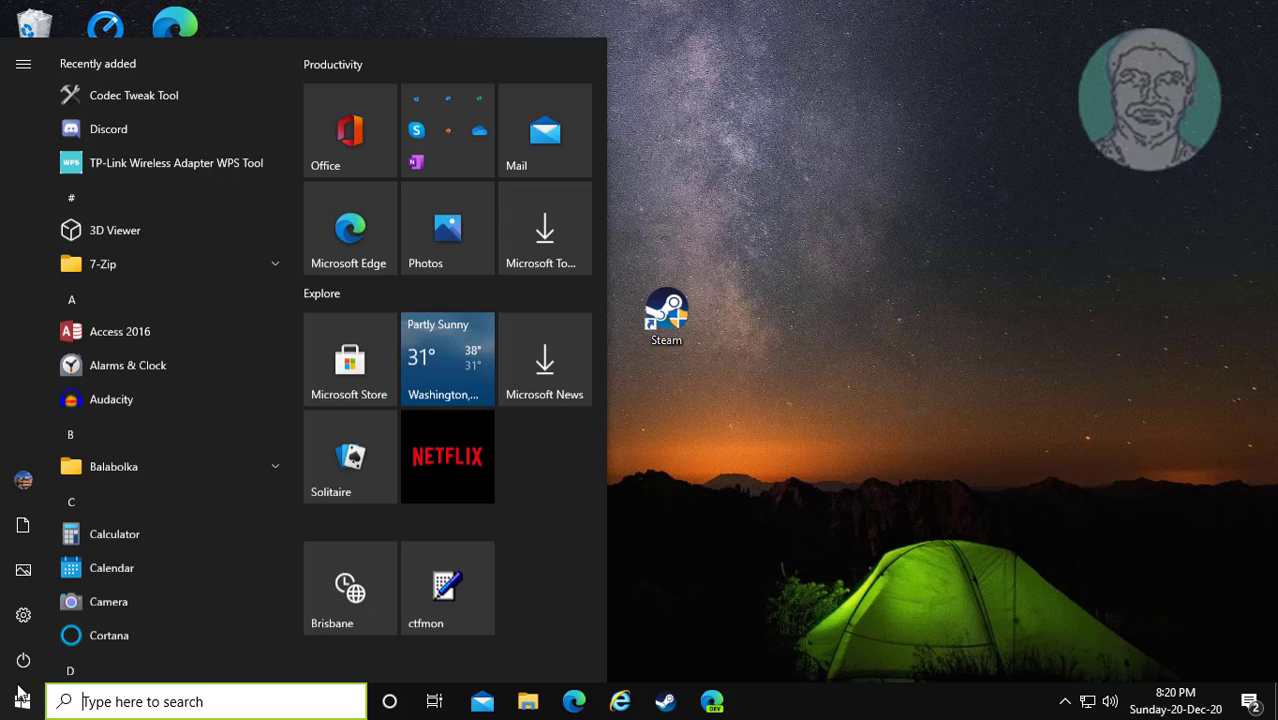
pyautogui.click(22, 660)
pyautogui.click(52, 613)
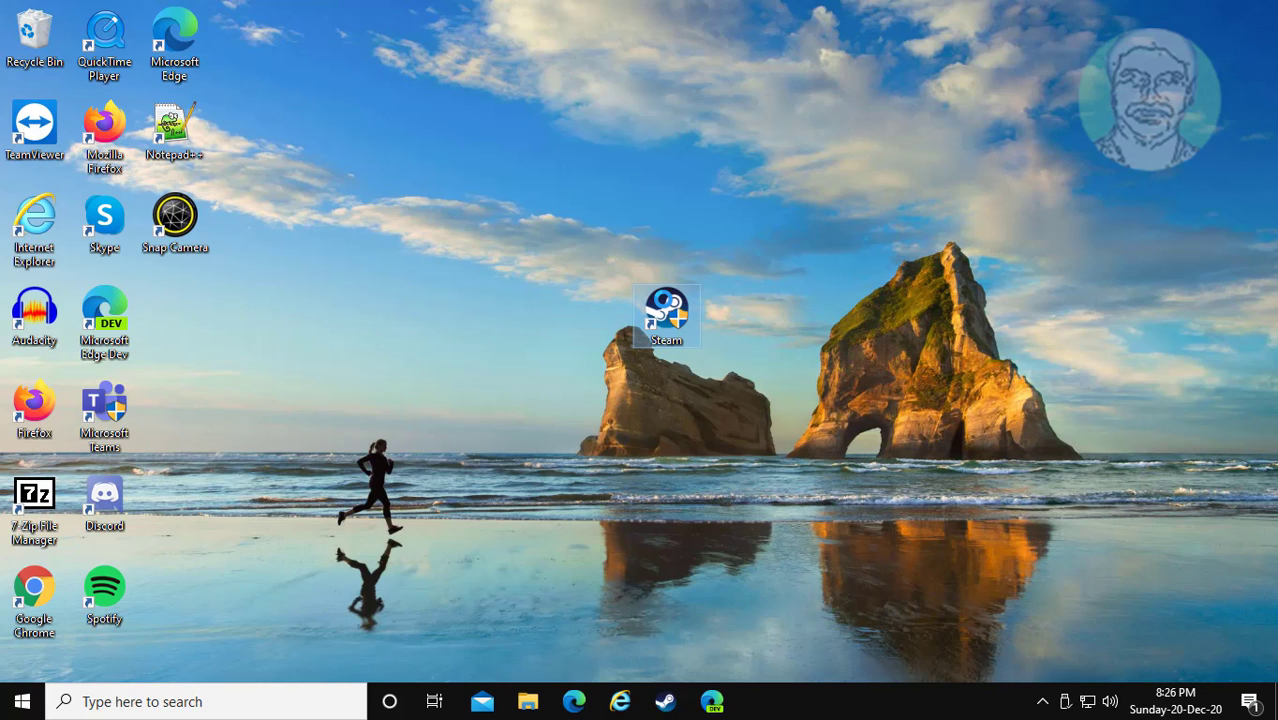
pyautogui.rightClick(665, 305)
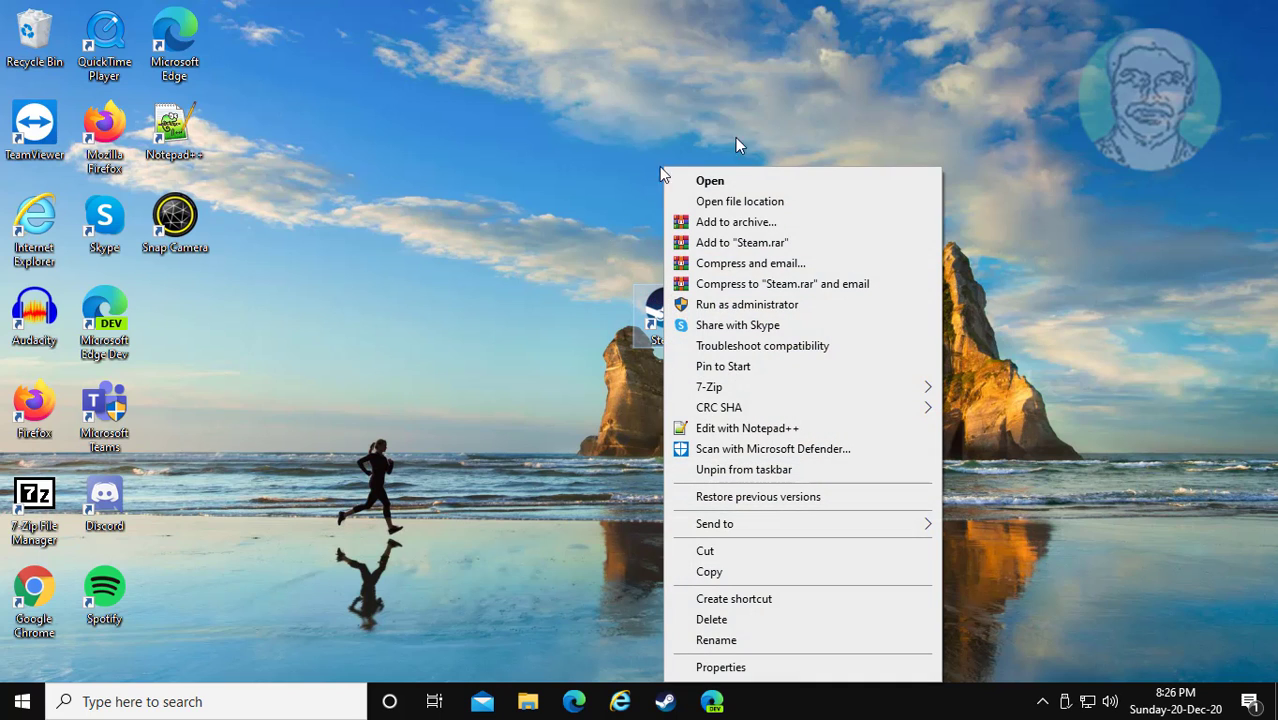
pyautogui.click(1049, 468)
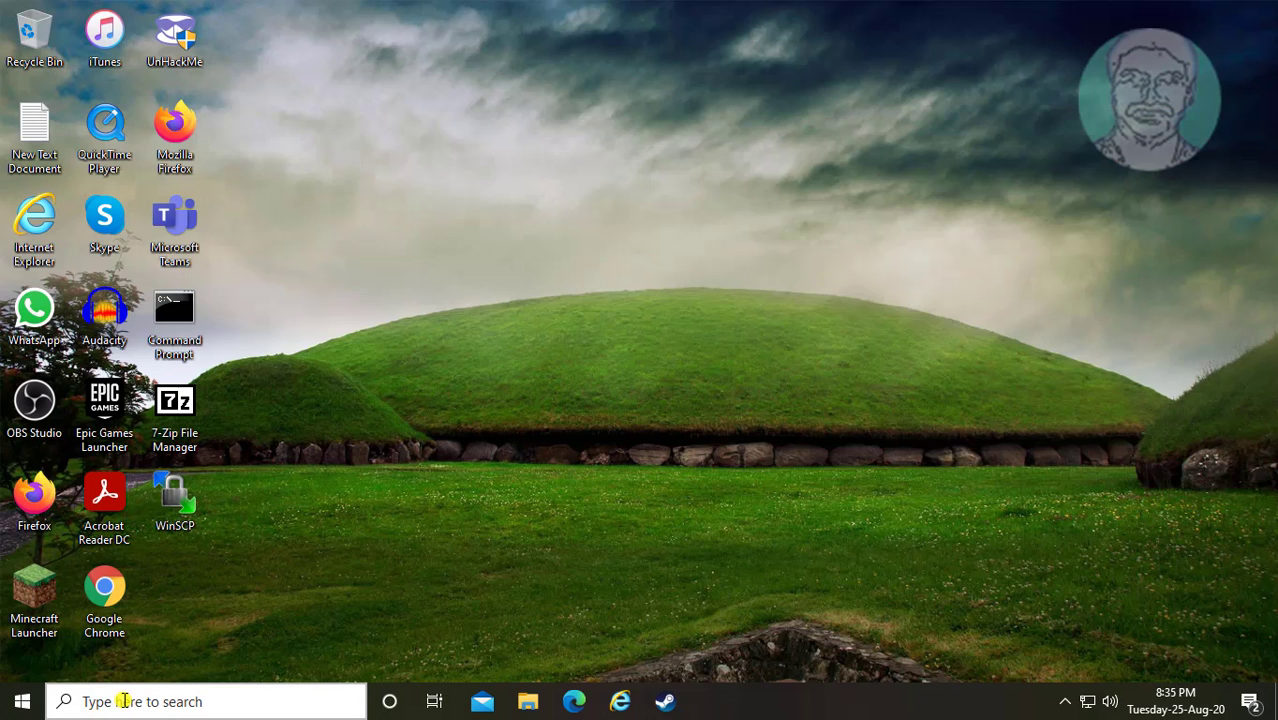
# Search for regedit and run Registry Editor as administrator, allowing it to make changes
pyautogui.click(123, 701)
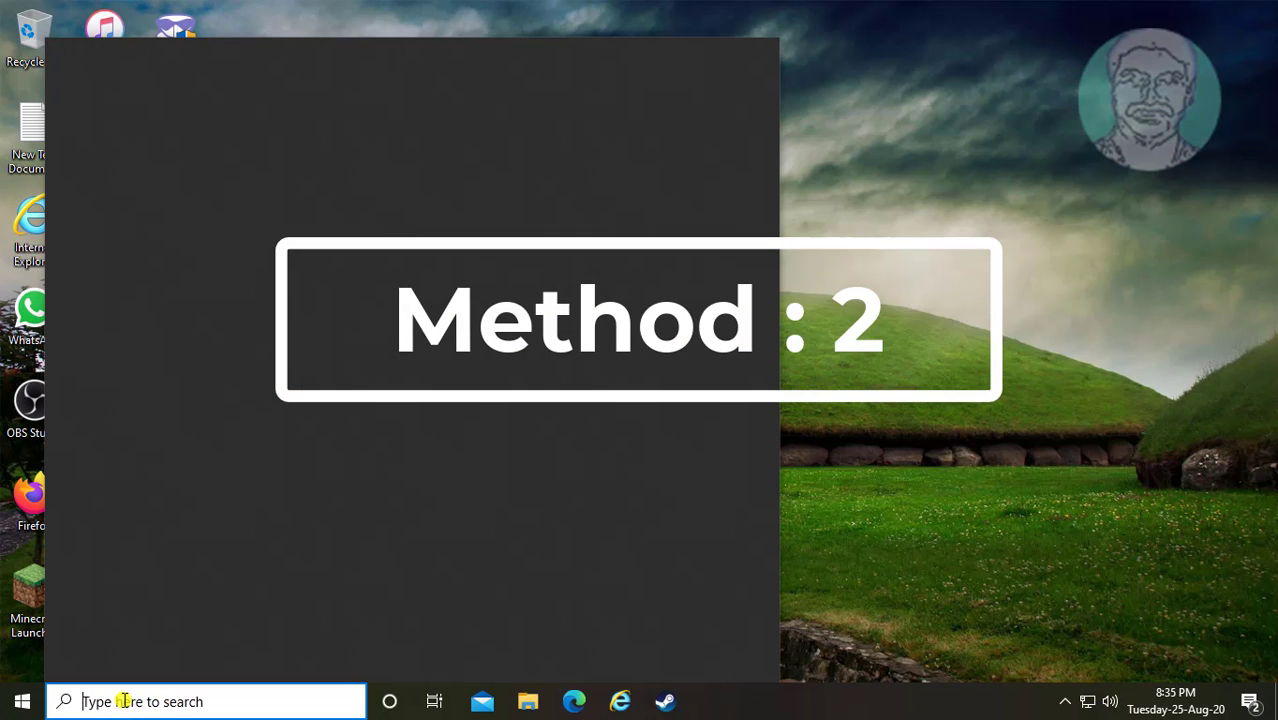
pyautogui.write('regedit')
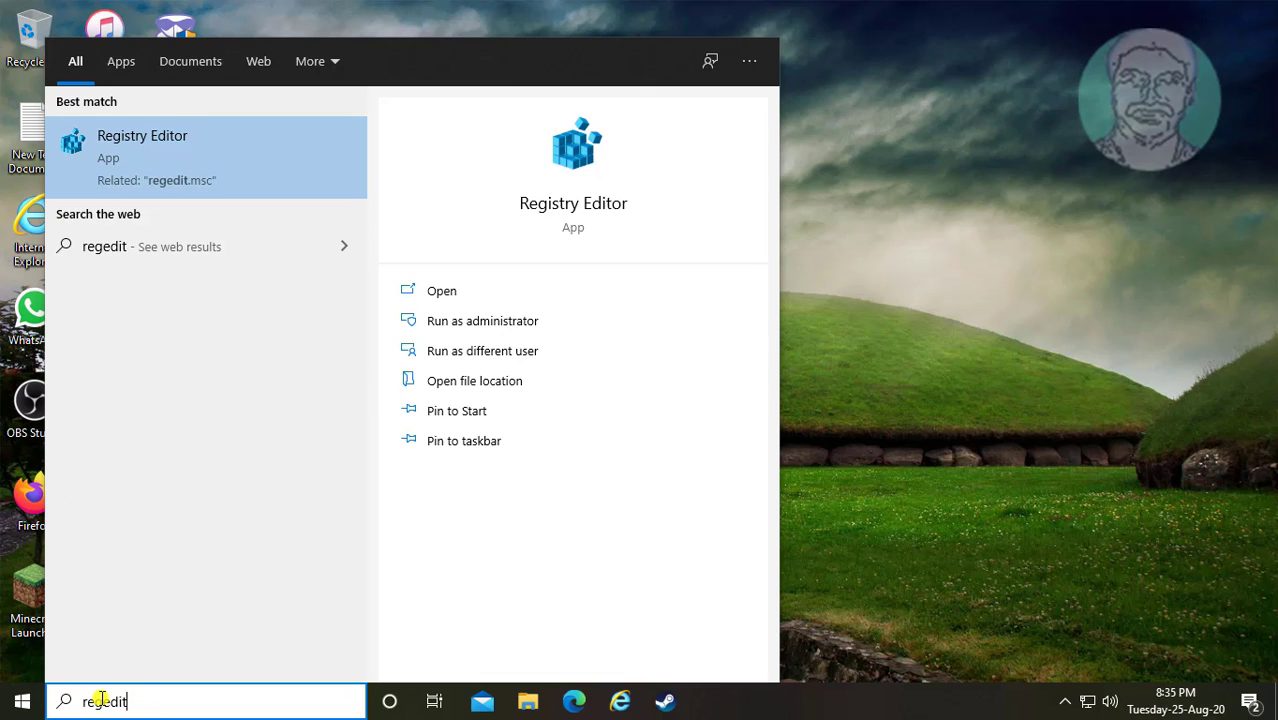
pyautogui.rightClick(180, 152)
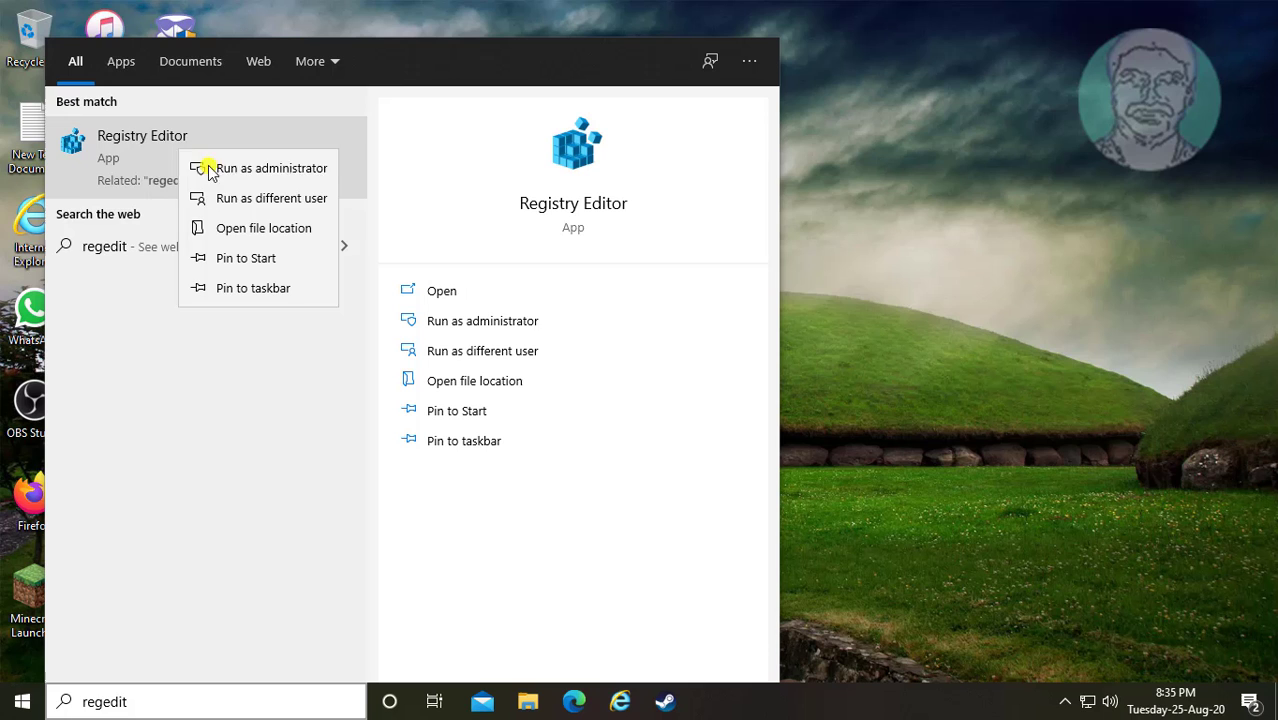
pyautogui.click(244, 172)
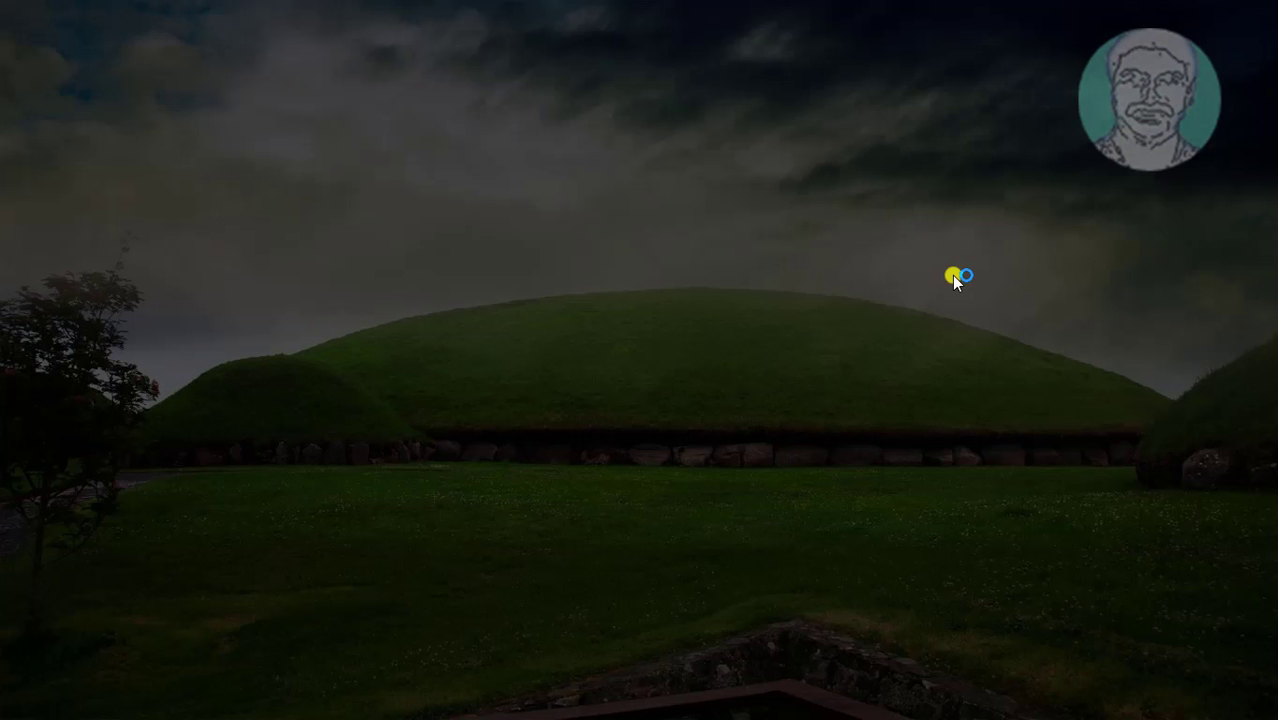
pyautogui.click(521, 478)
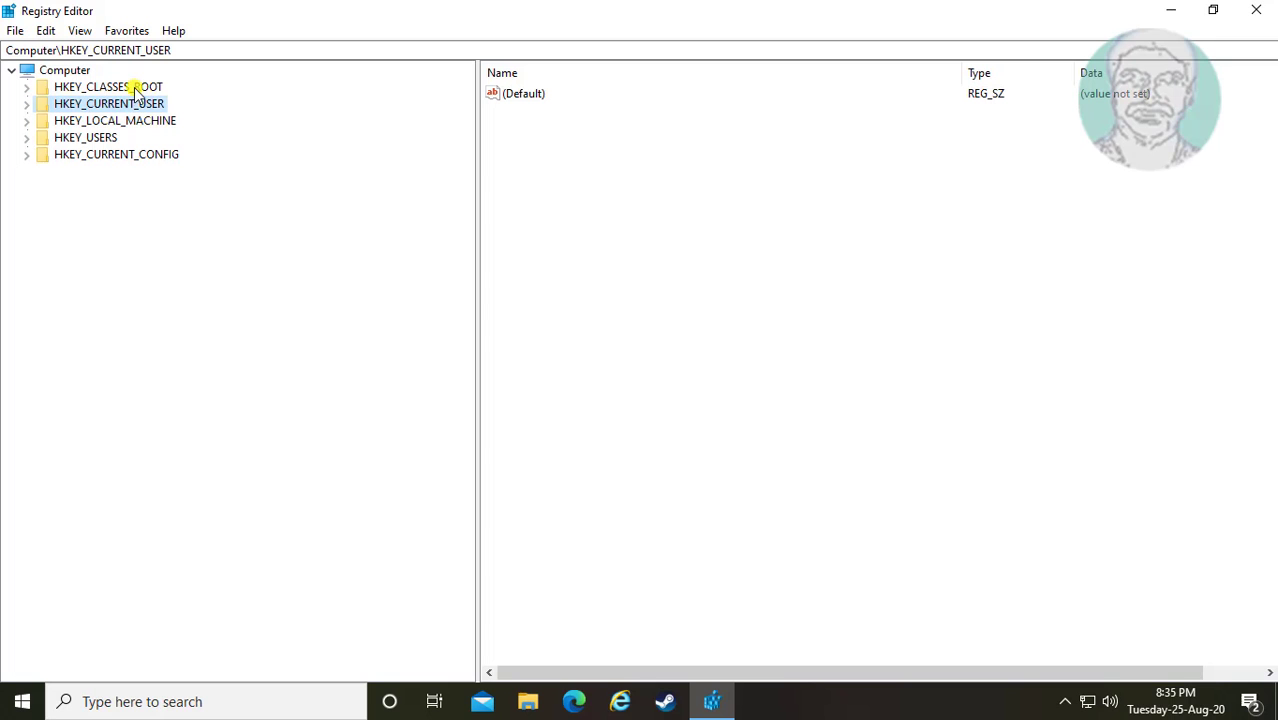
# Expand HKEY_CLASSES_ROOT and find and expand its Directory key
pyautogui.click(72, 88)
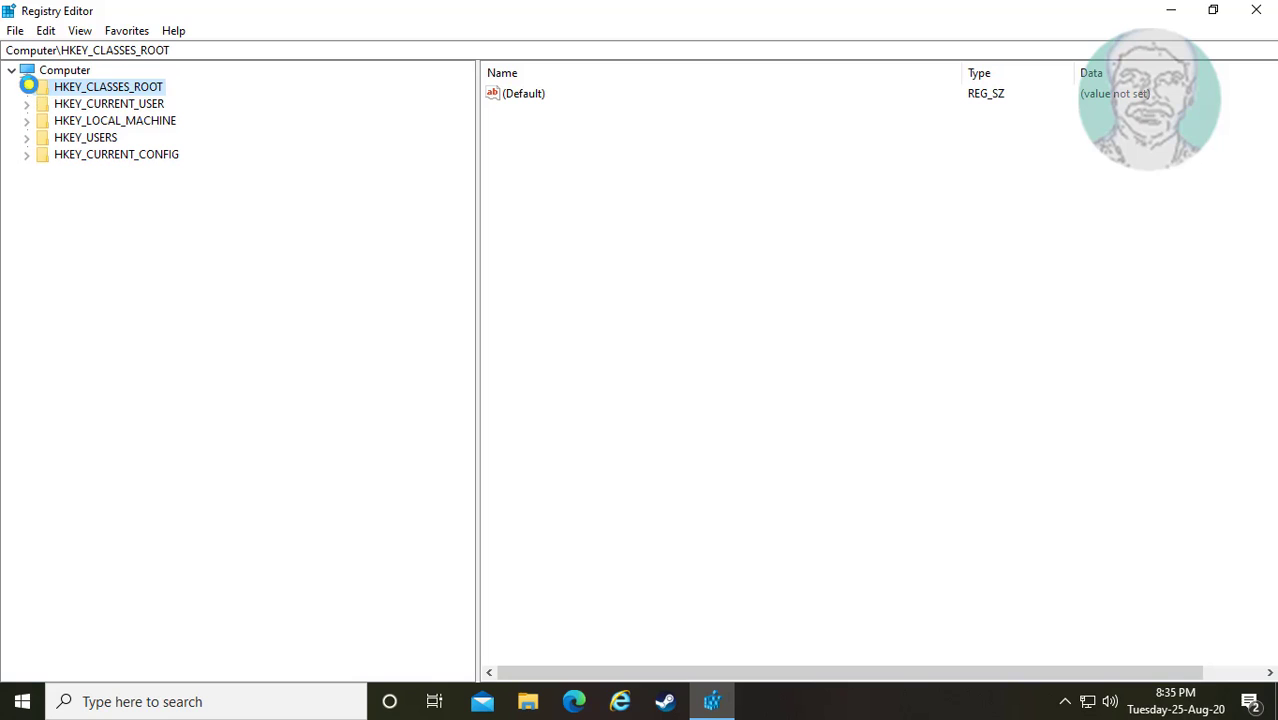
pyautogui.click(27, 86)
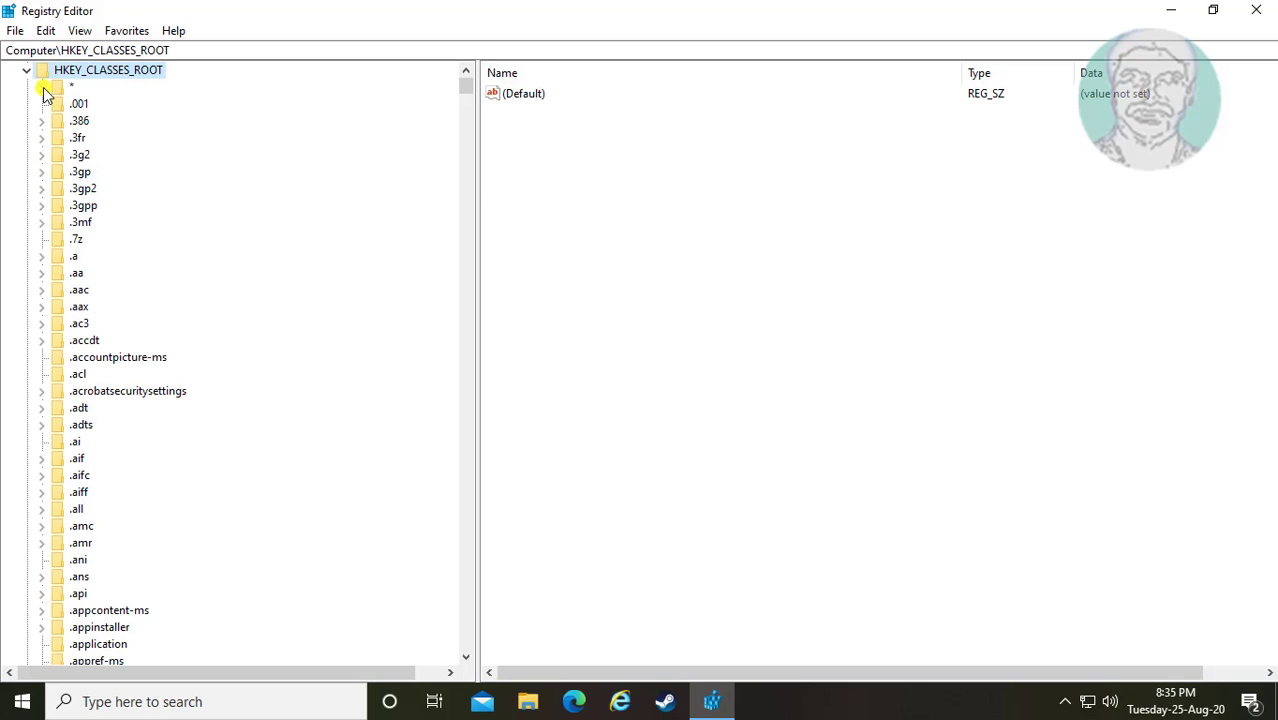
pyautogui.moveTo(464, 97); pyautogui.dragTo(460, 240)
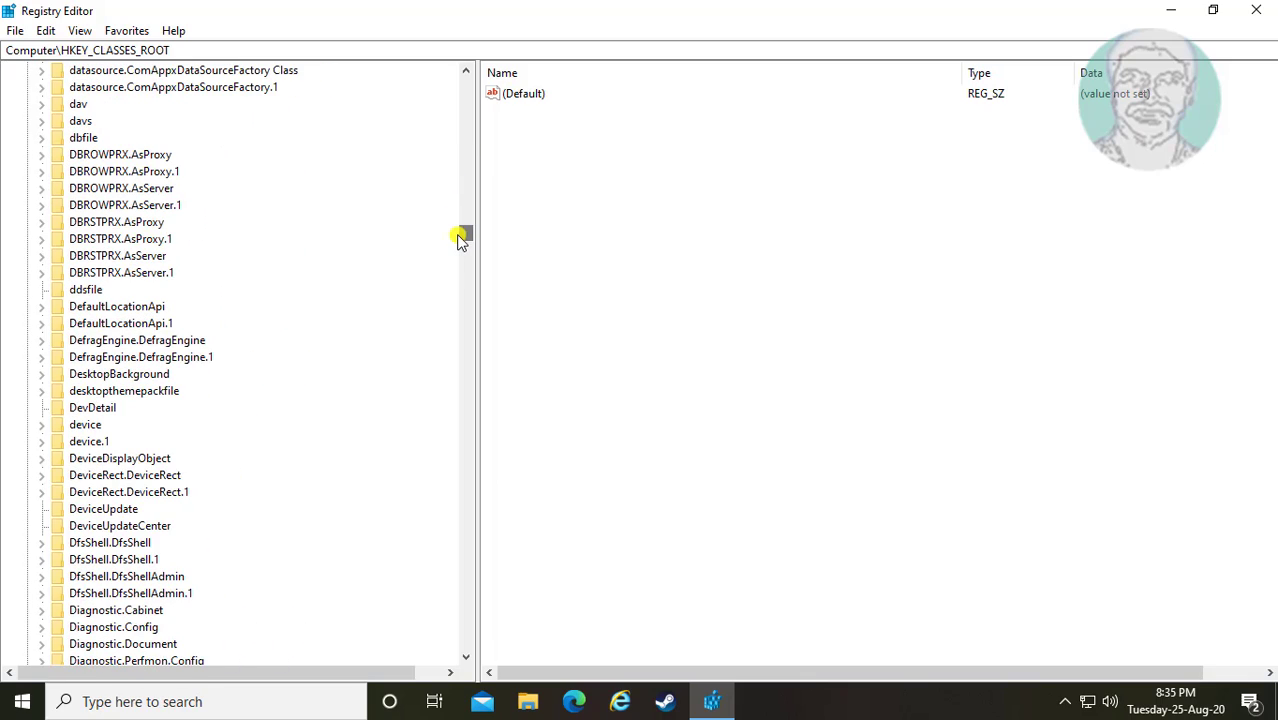
pyautogui.scroll(-13, 241, 482)
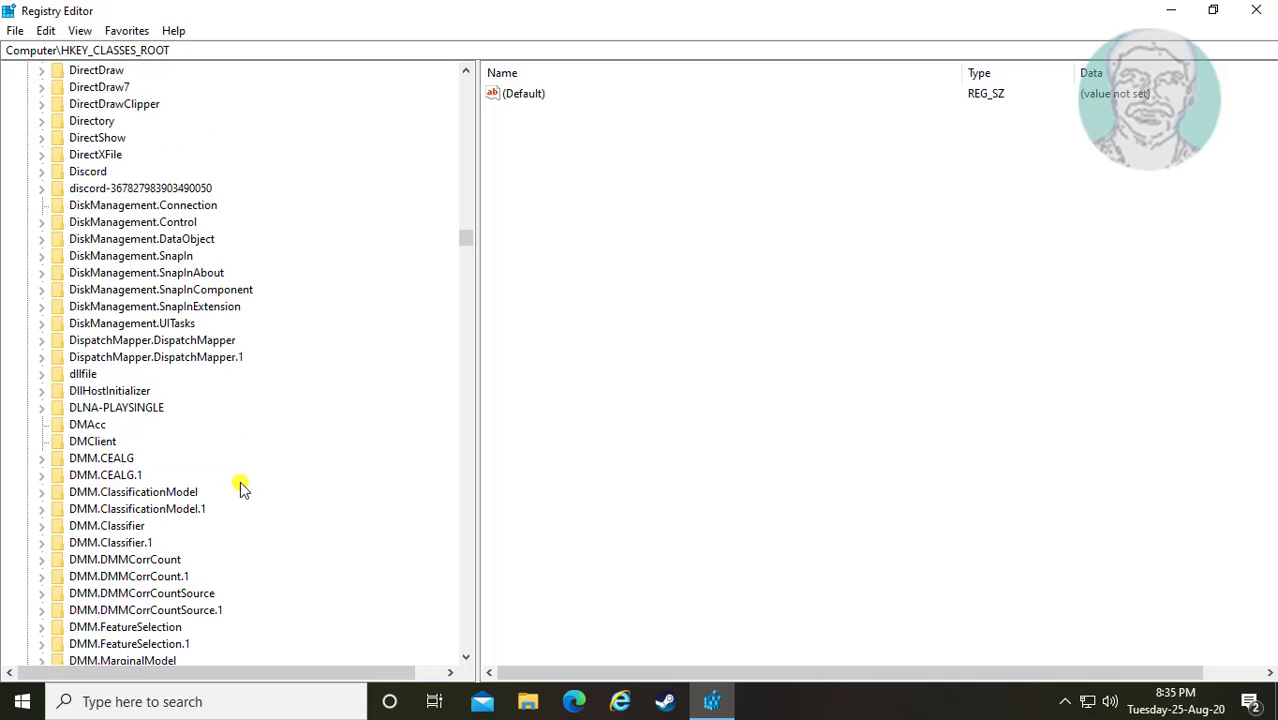
pyautogui.click(100, 121)
pyautogui.click(41, 121)
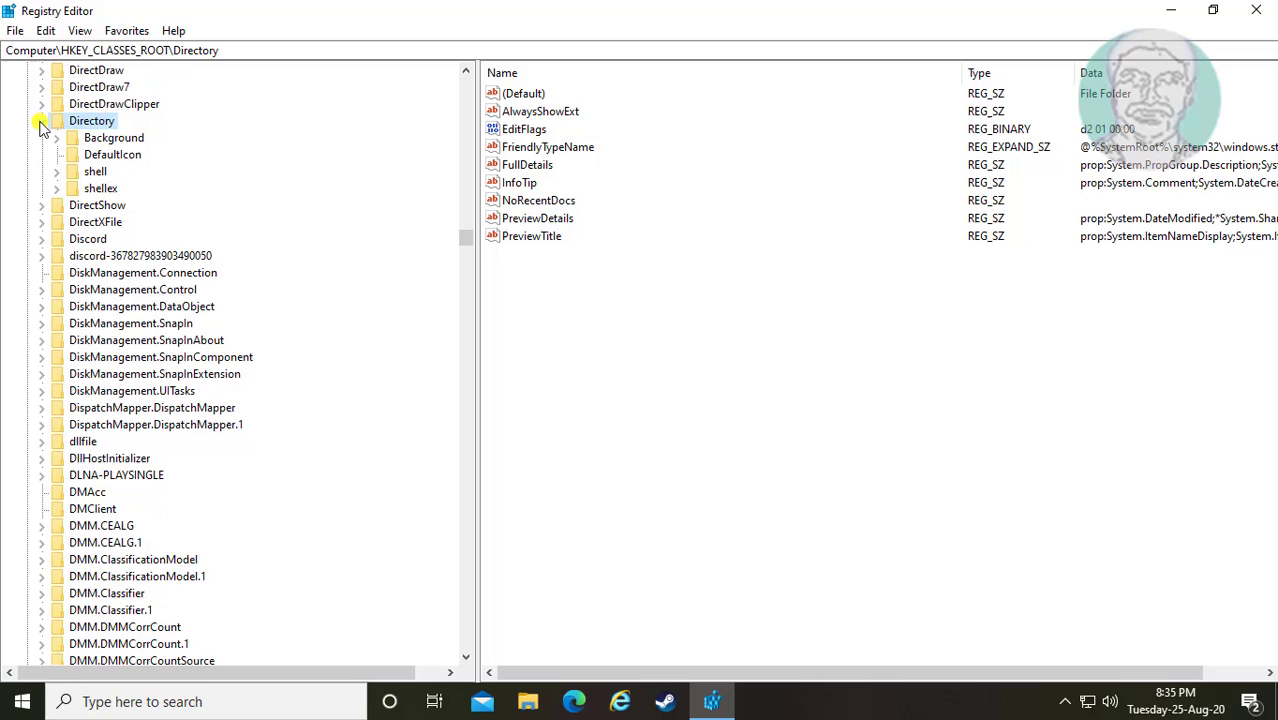
# Expand the shellex key under Directory and its ContextMenuHandlers subkey
pyautogui.click(102, 190)
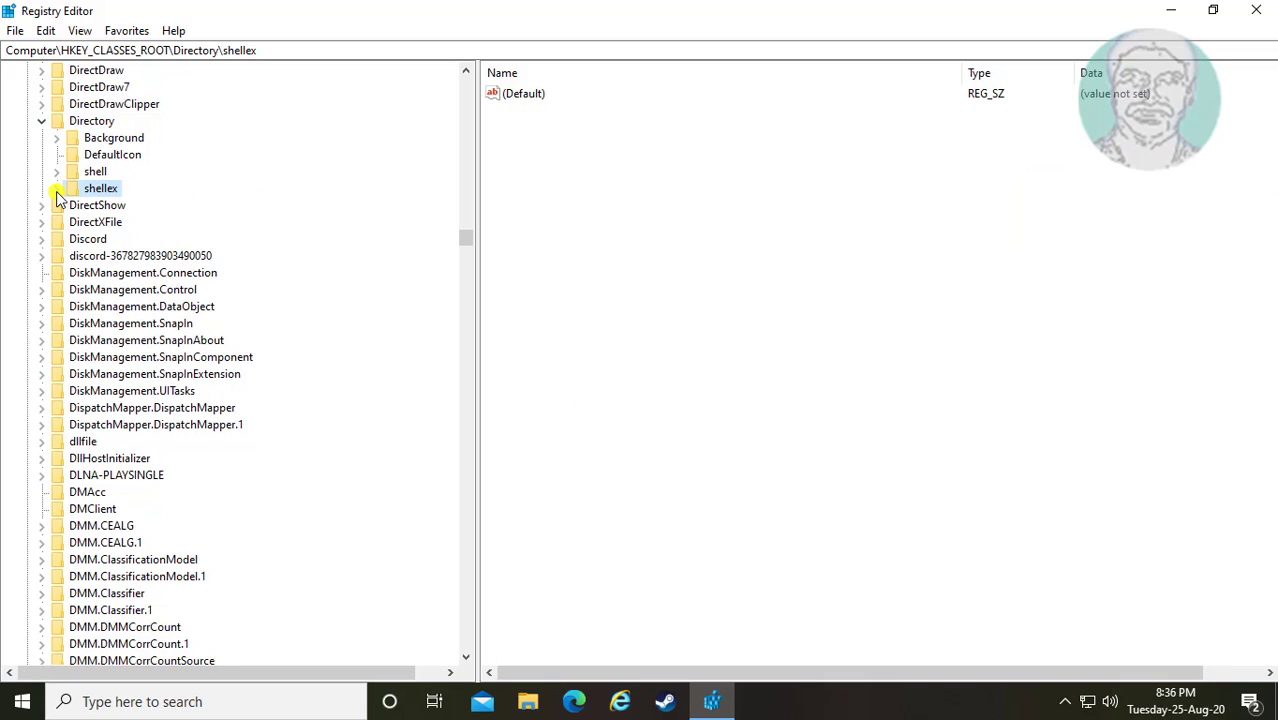
pyautogui.click(56, 189)
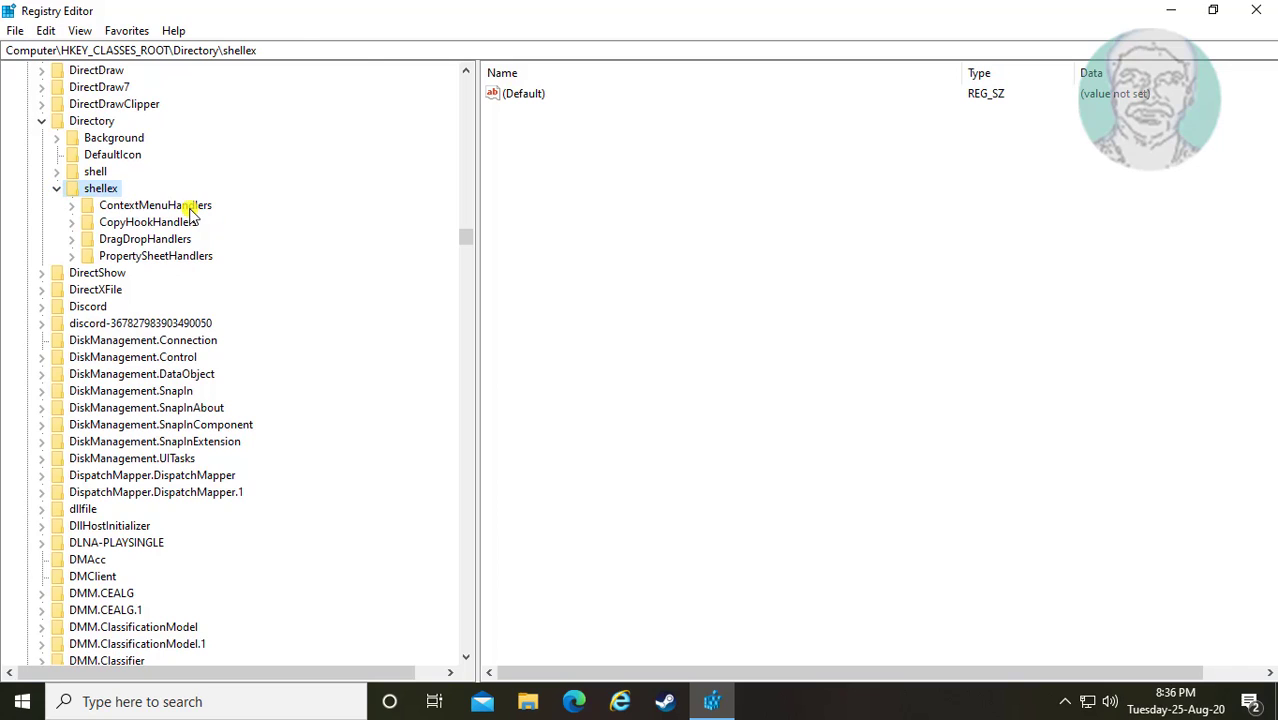
pyautogui.click(126, 207)
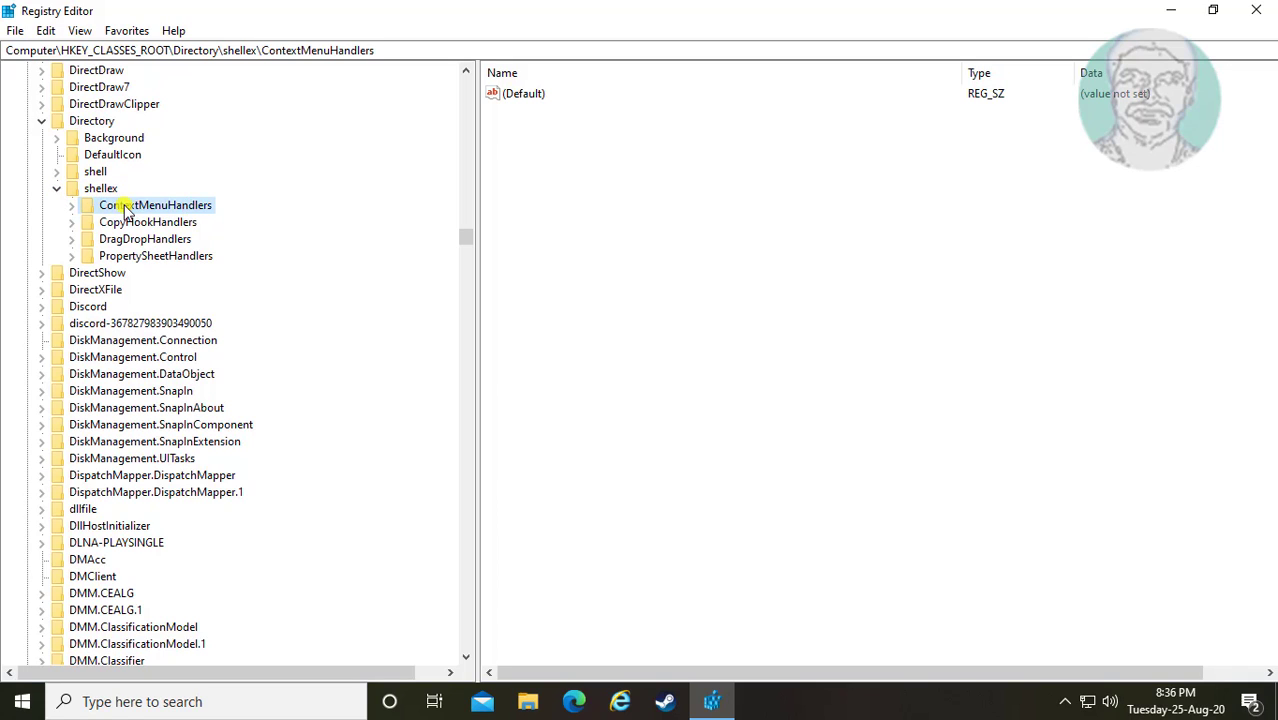
pyautogui.click(71, 206)
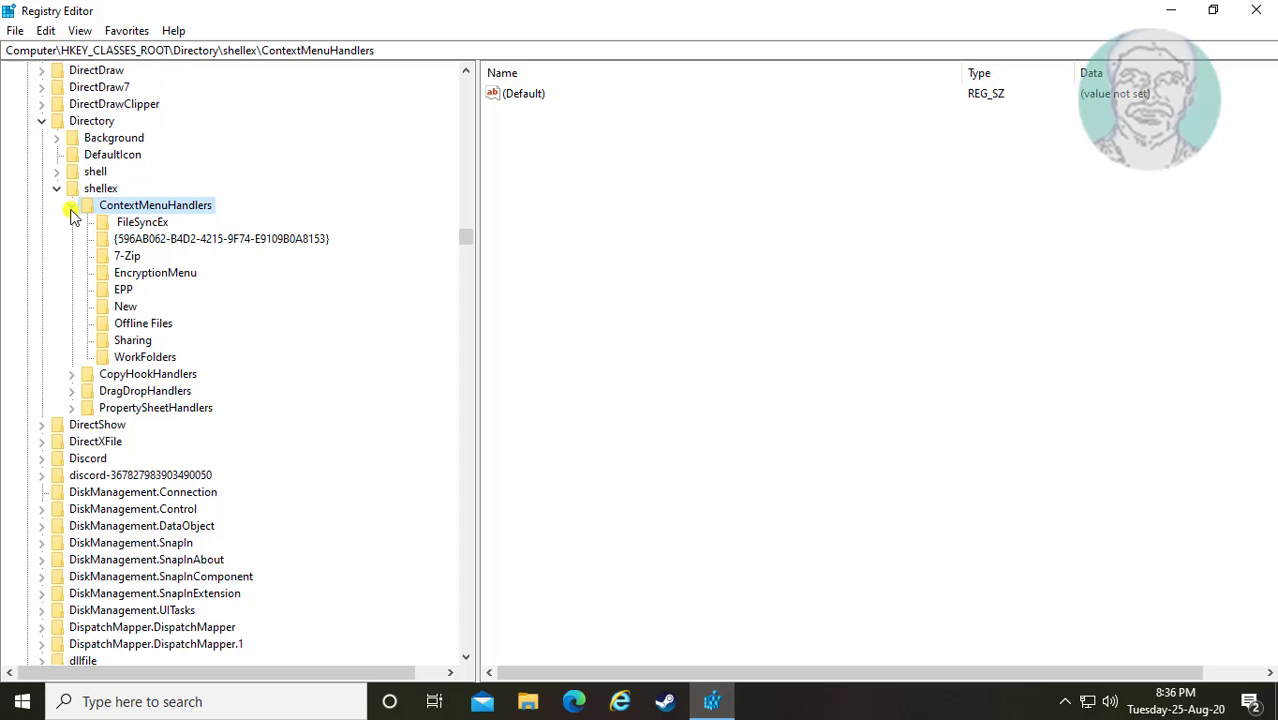
# Delete the FileSyncEx and {596AB062-B4D2-4215-9F74-E9109B0A8153} subkeys from ContextMenuHandlers
pyautogui.click(127, 306)
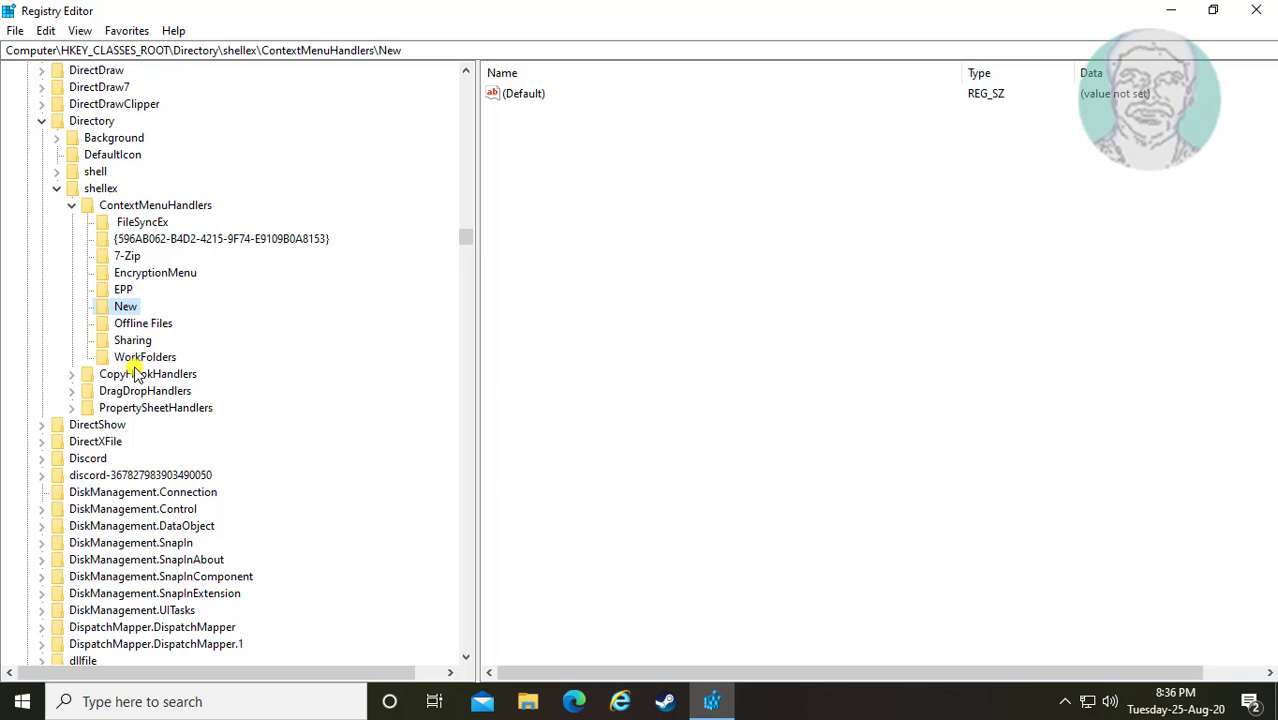
pyautogui.click(140, 360)
pyautogui.click(126, 306)
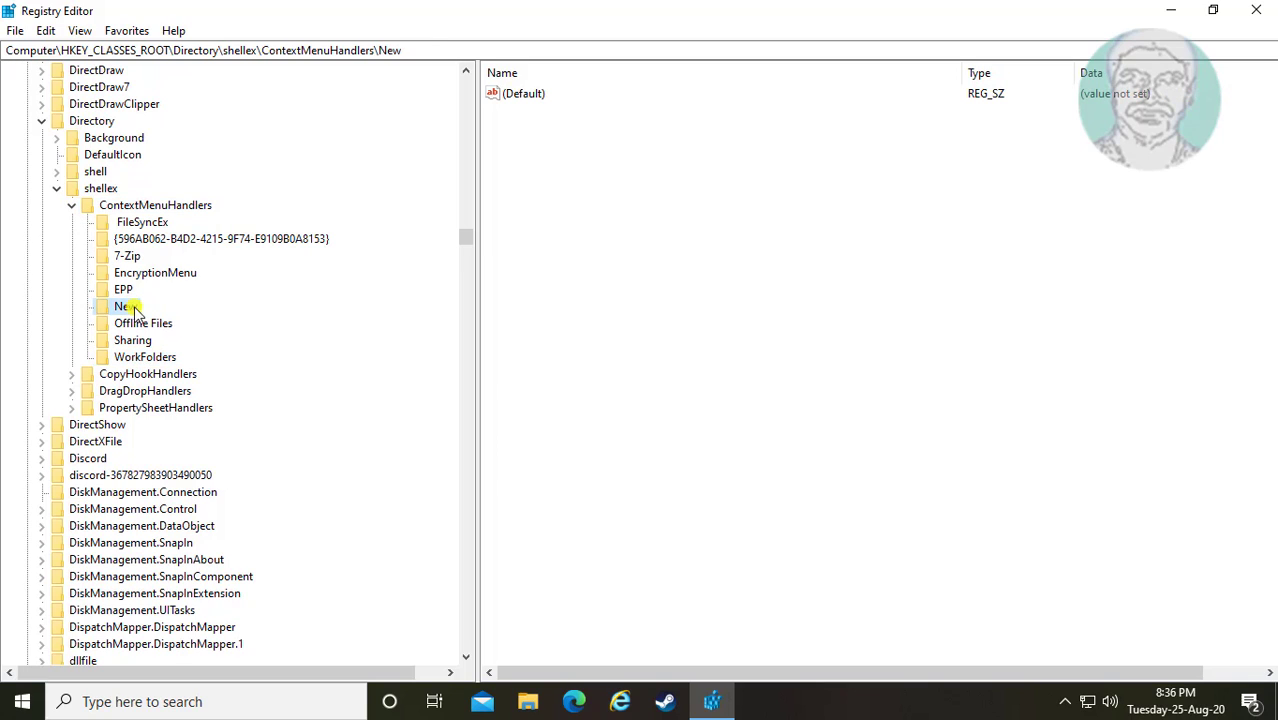
pyautogui.click(146, 358)
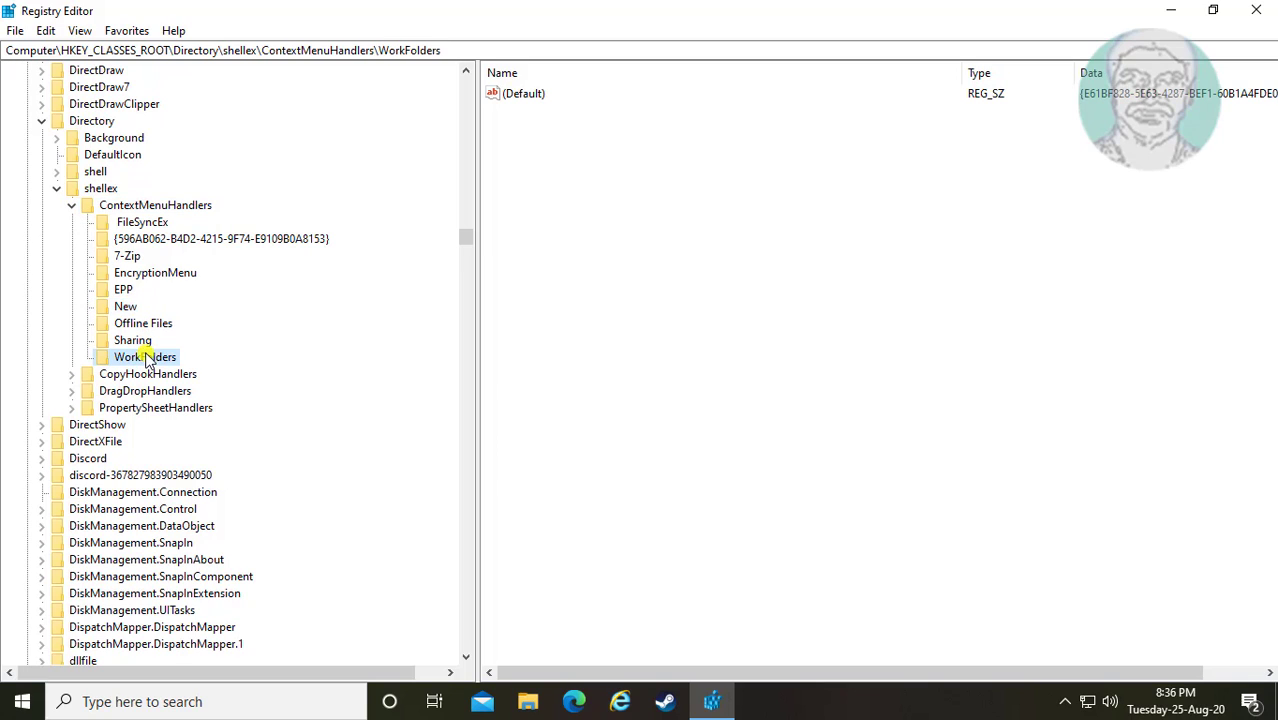
pyautogui.click(147, 222)
pyautogui.rightClick(147, 222)
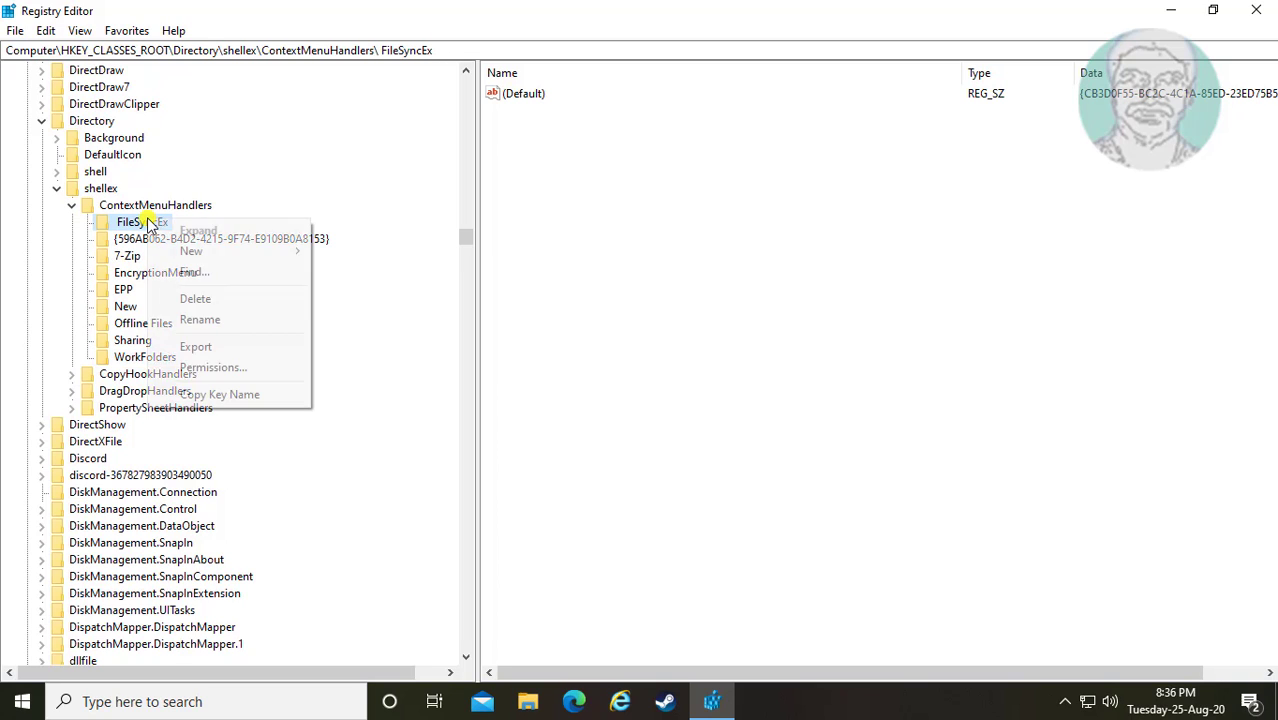
pyautogui.click(215, 300)
pyautogui.click(730, 348)
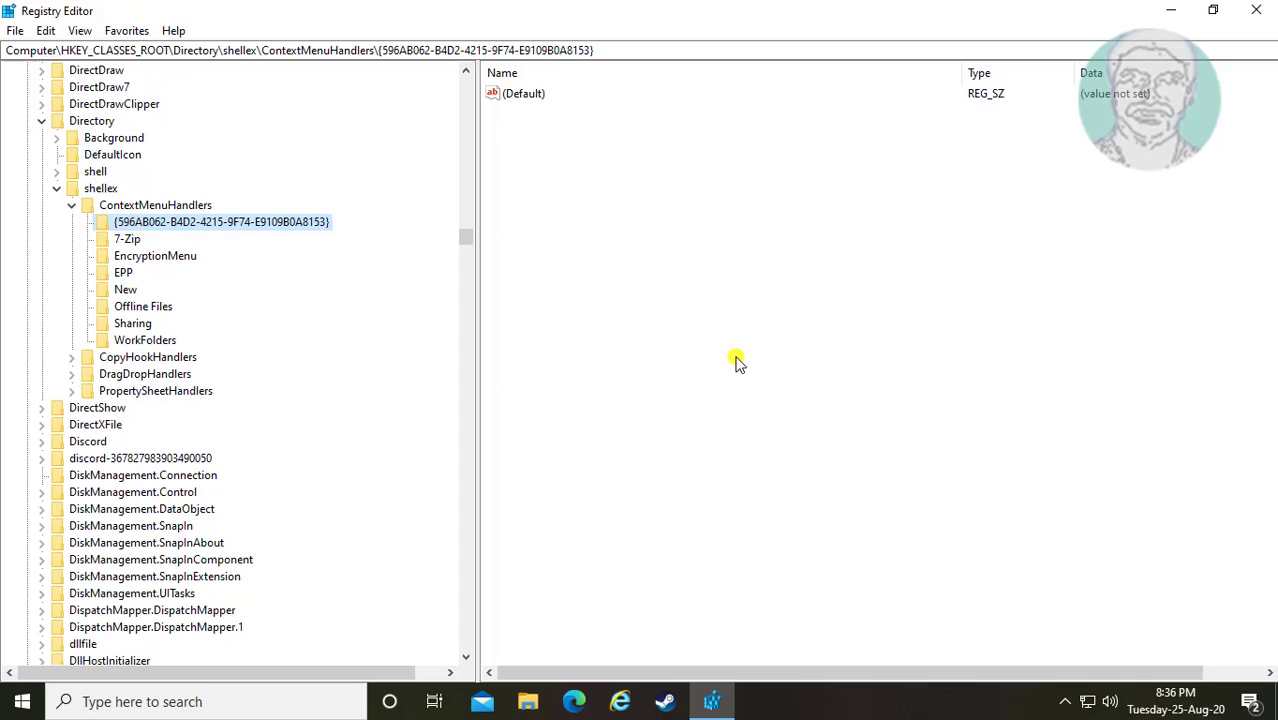
pyautogui.rightClick(217, 226)
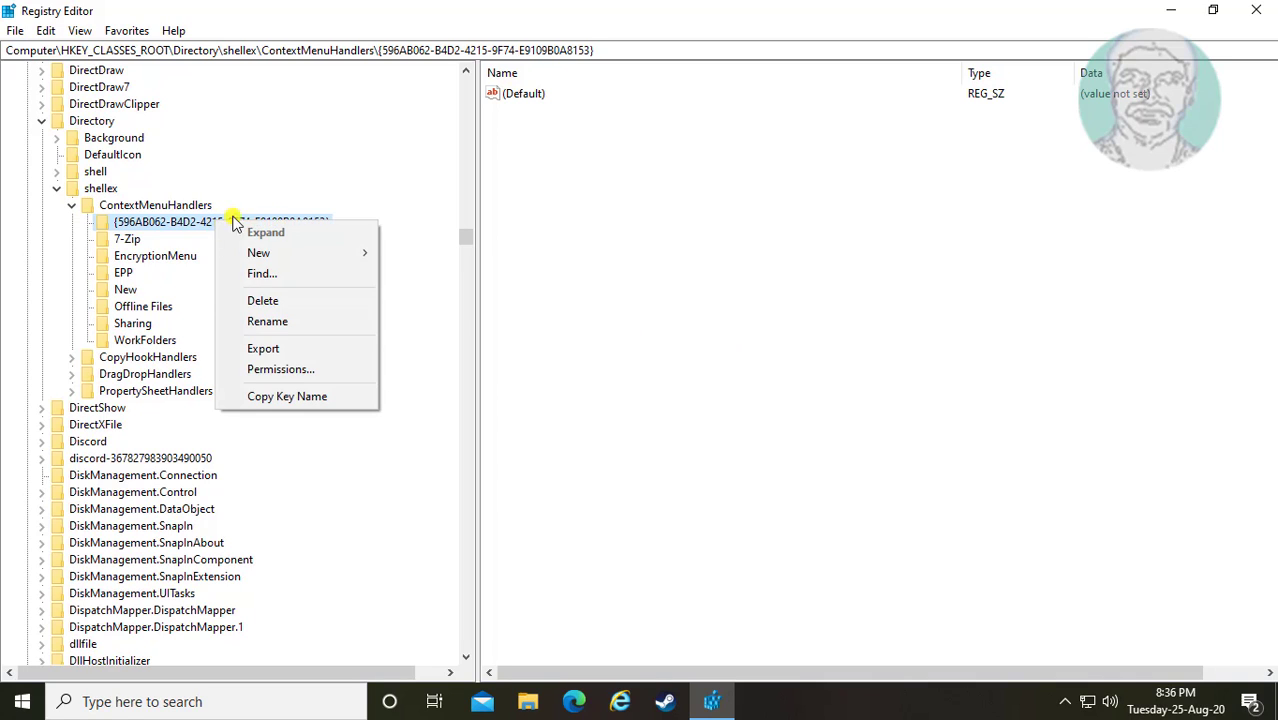
pyautogui.click(289, 298)
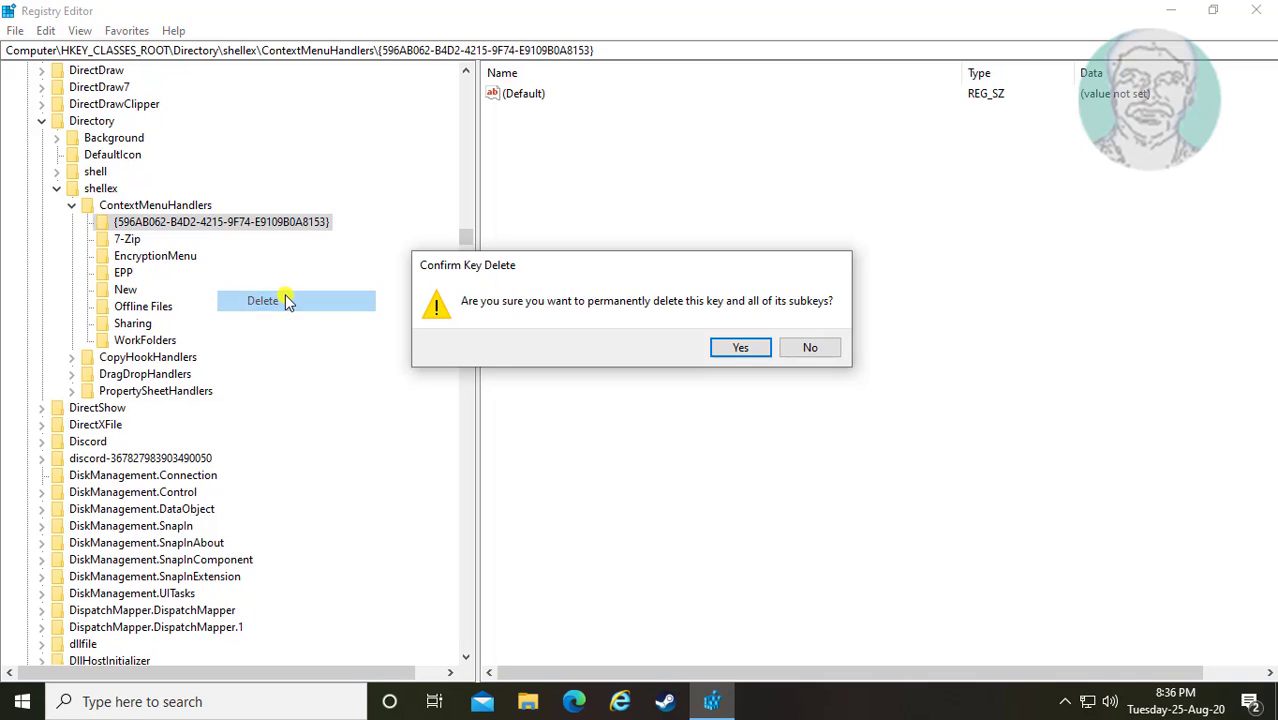
pyautogui.click(745, 346)
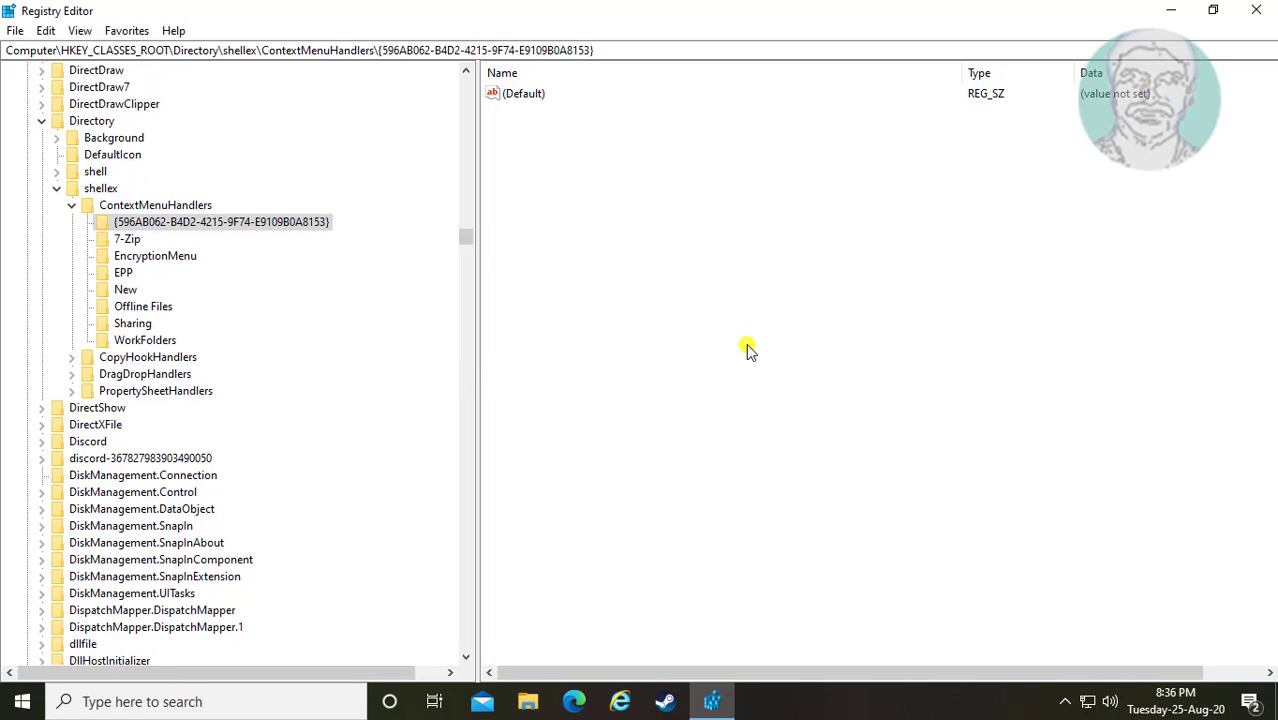
# Delete the 7-Zip and EncryptionMenu subkeys from ContextMenuHandlers
pyautogui.rightClick(130, 223)
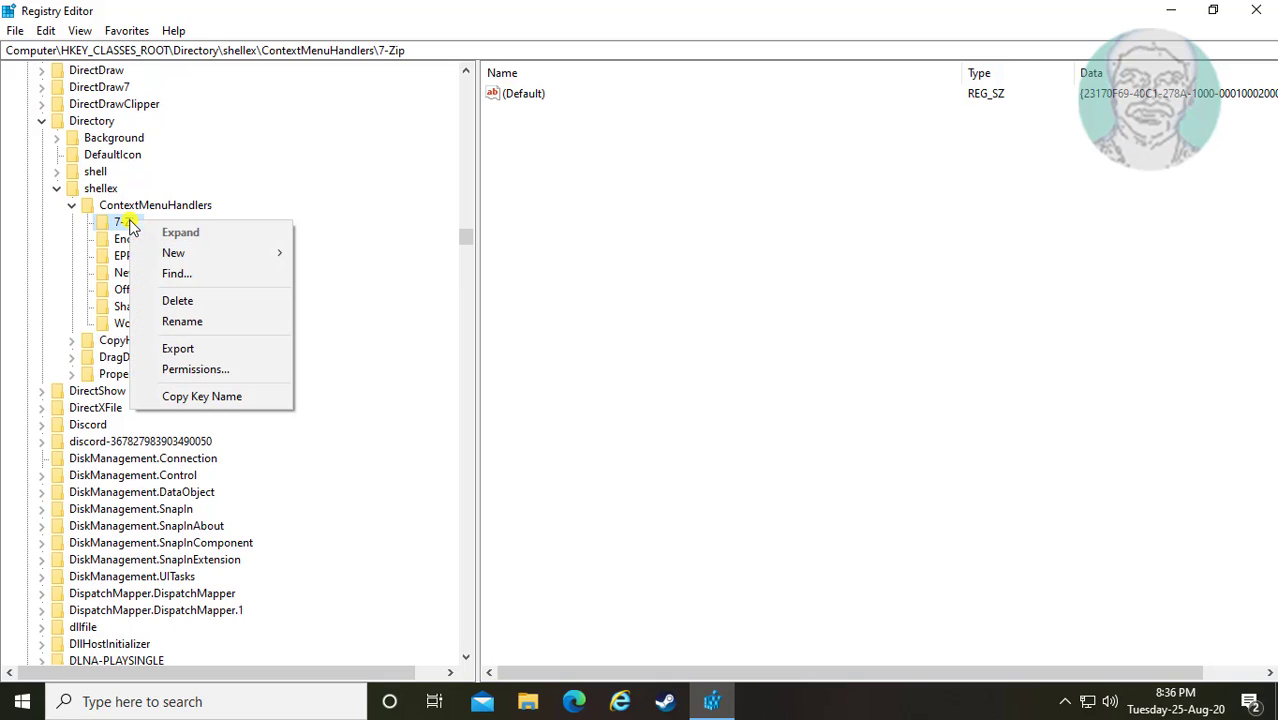
pyautogui.click(205, 298)
pyautogui.click(745, 347)
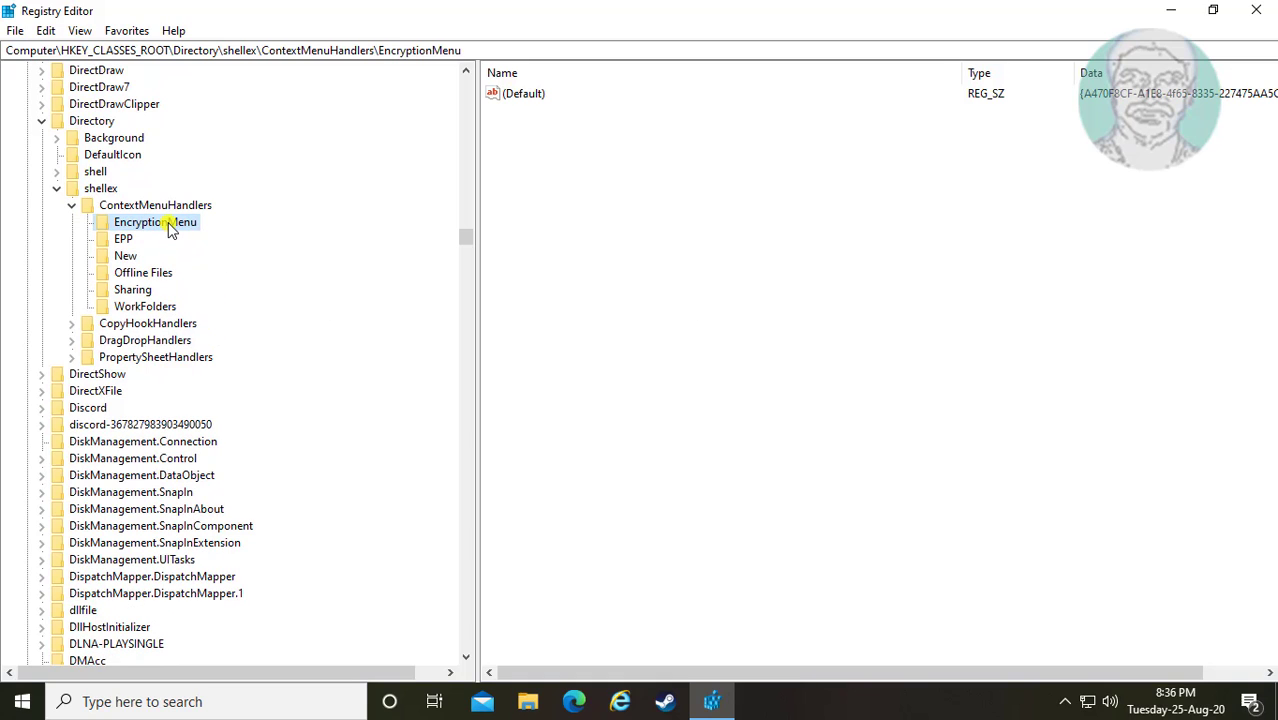
pyautogui.rightClick(170, 230)
pyautogui.click(218, 306)
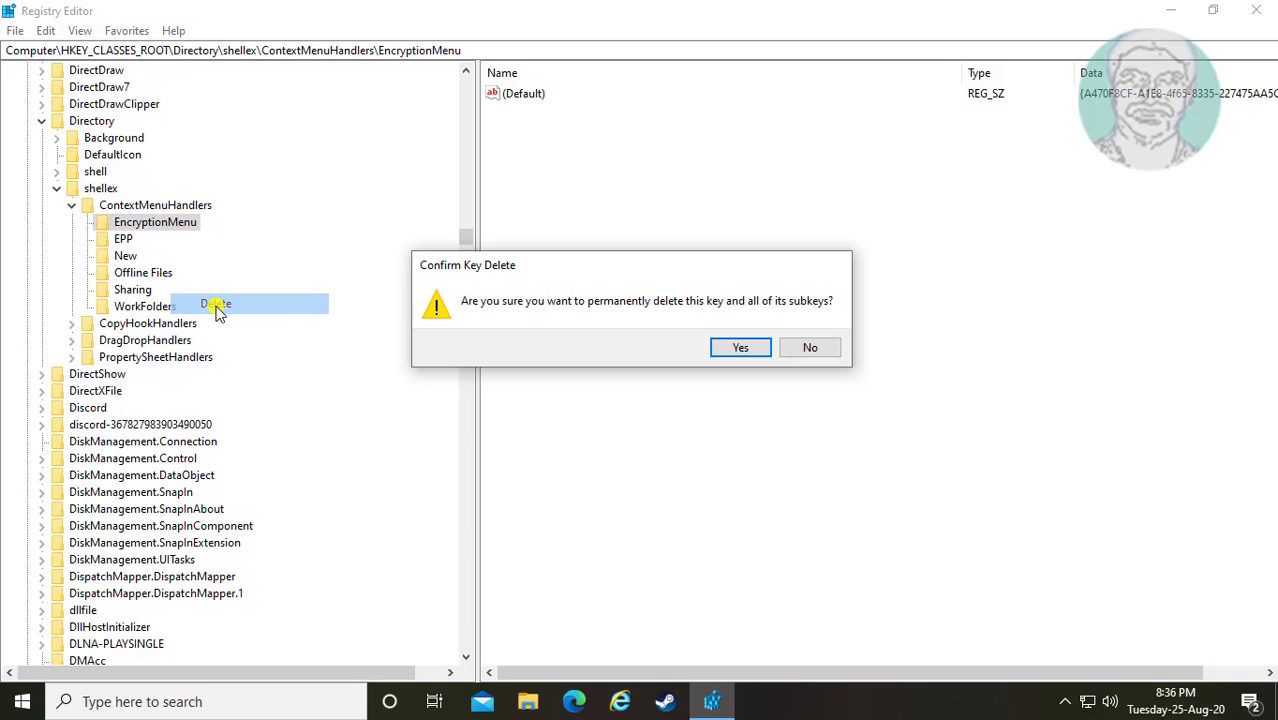
pyautogui.click(742, 347)
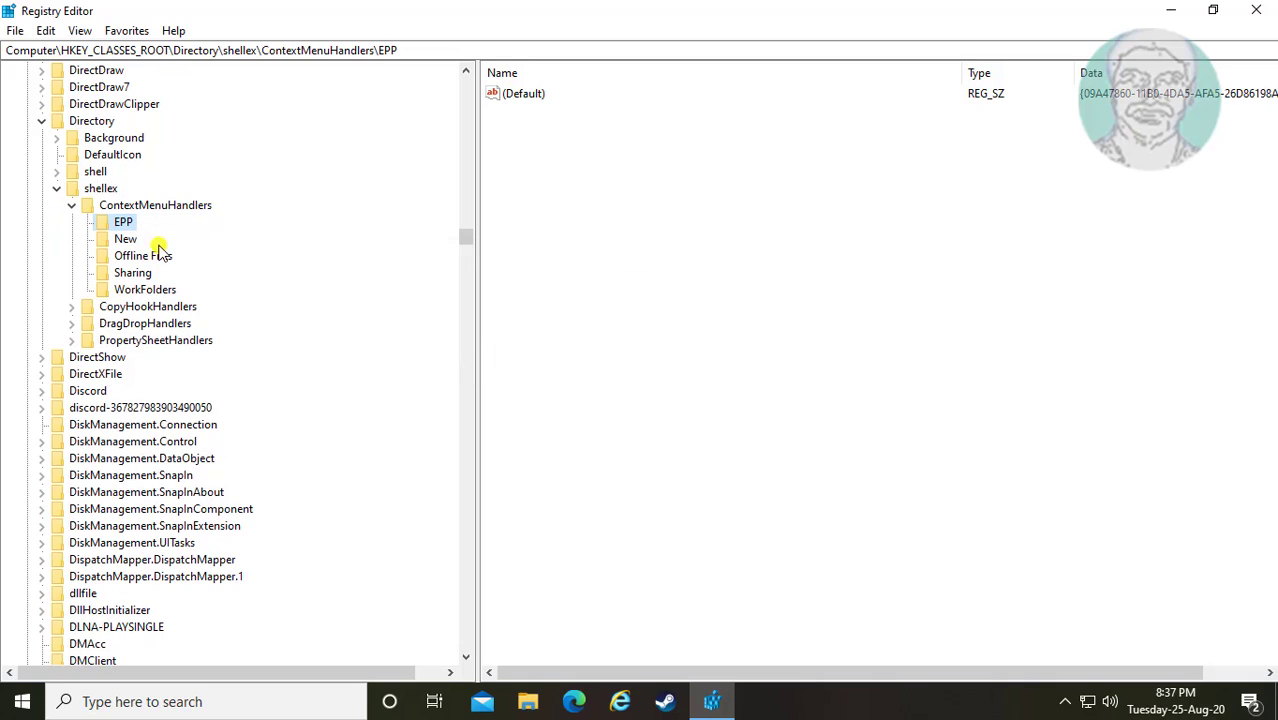
# Delete the EPP and Offline Files subkeys from ContextMenuHandlers, skipping the New subkey
pyautogui.rightClick(122, 224)
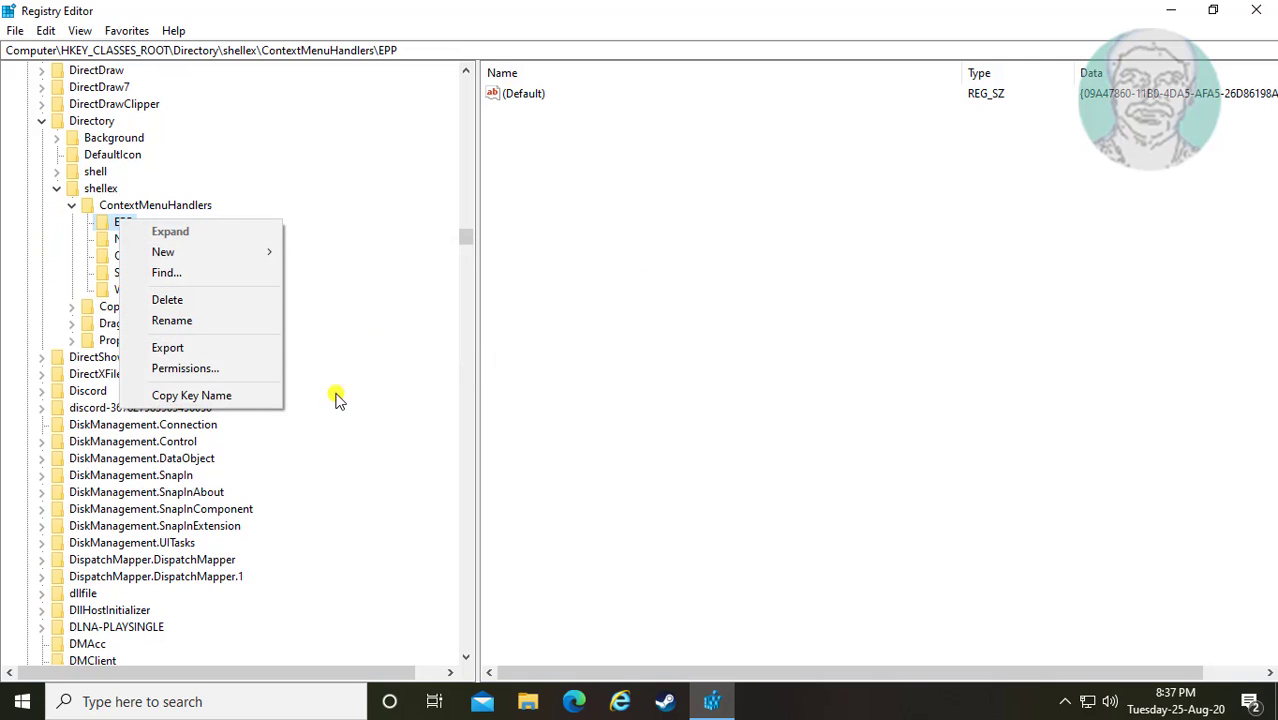
pyautogui.click(177, 297)
pyautogui.click(739, 348)
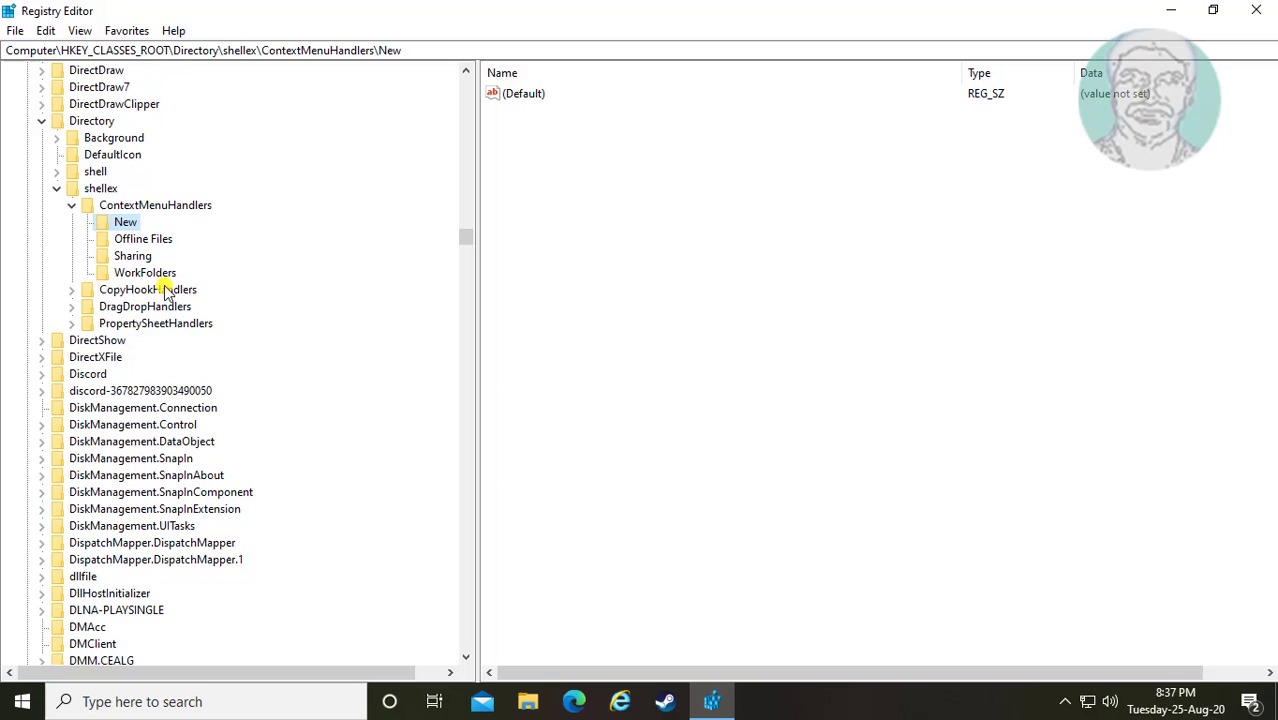
pyautogui.click(148, 242)
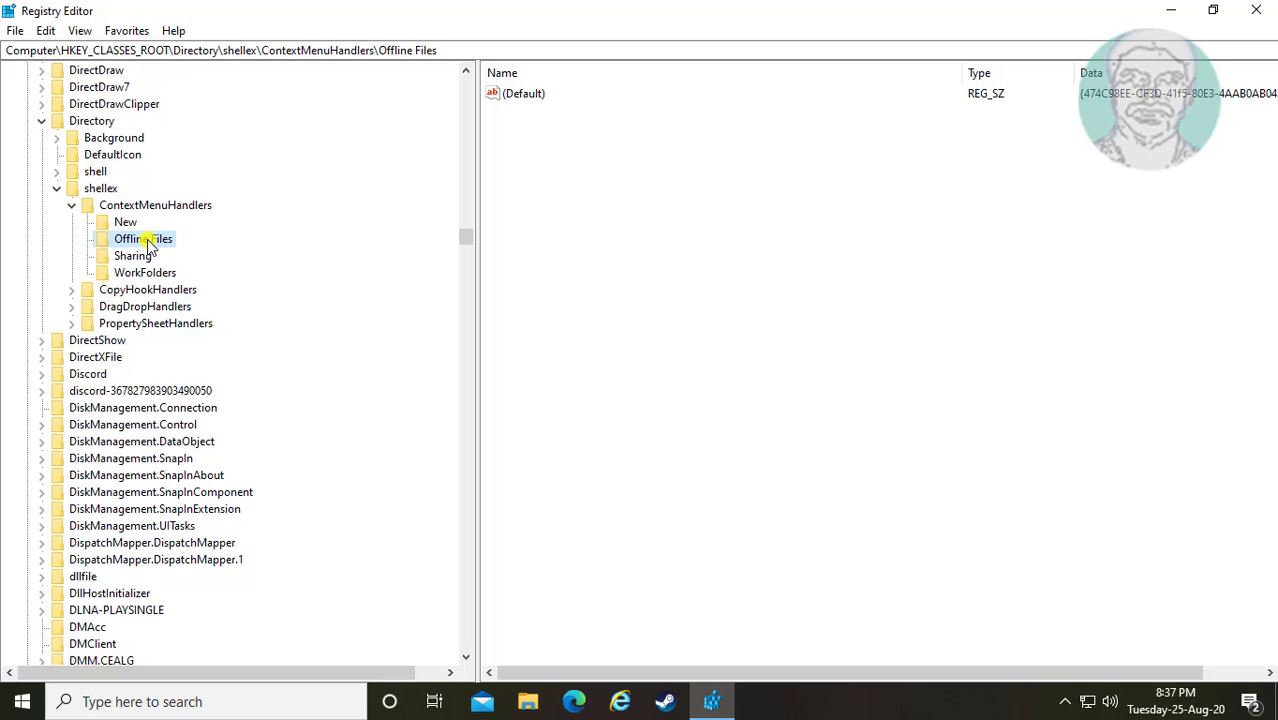
pyautogui.rightClick(148, 242)
pyautogui.click(215, 319)
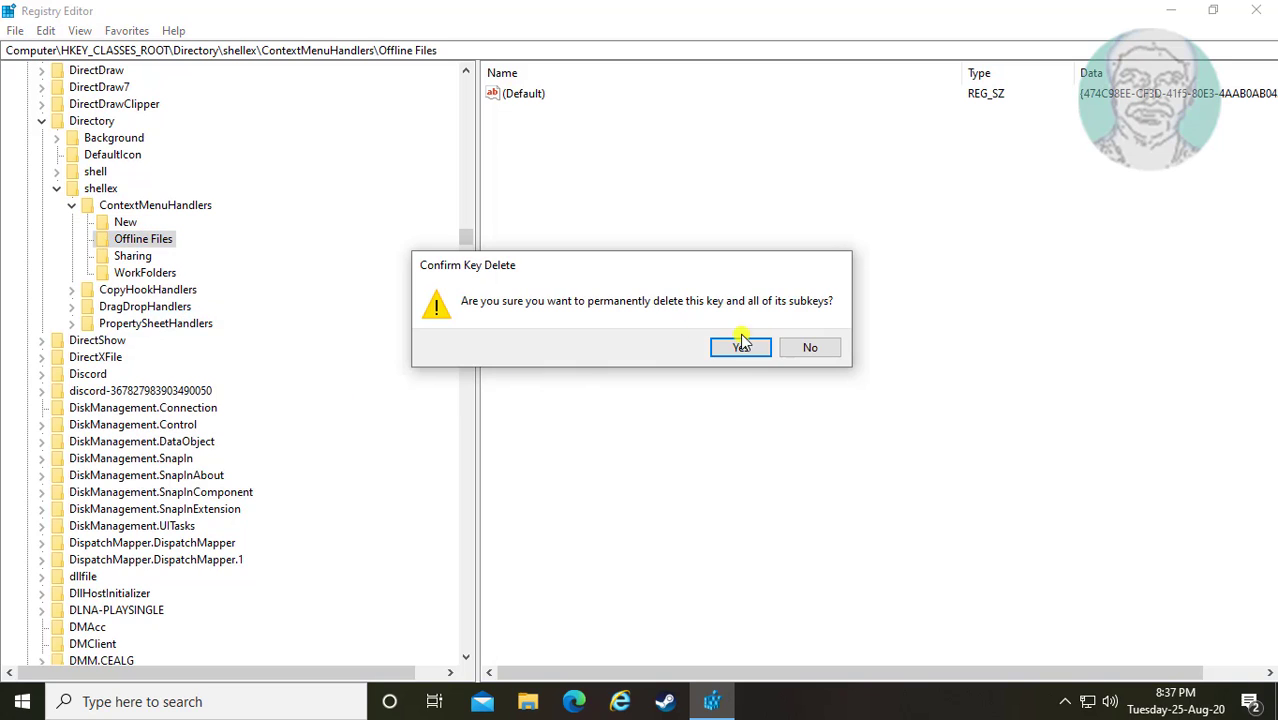
pyautogui.click(741, 346)
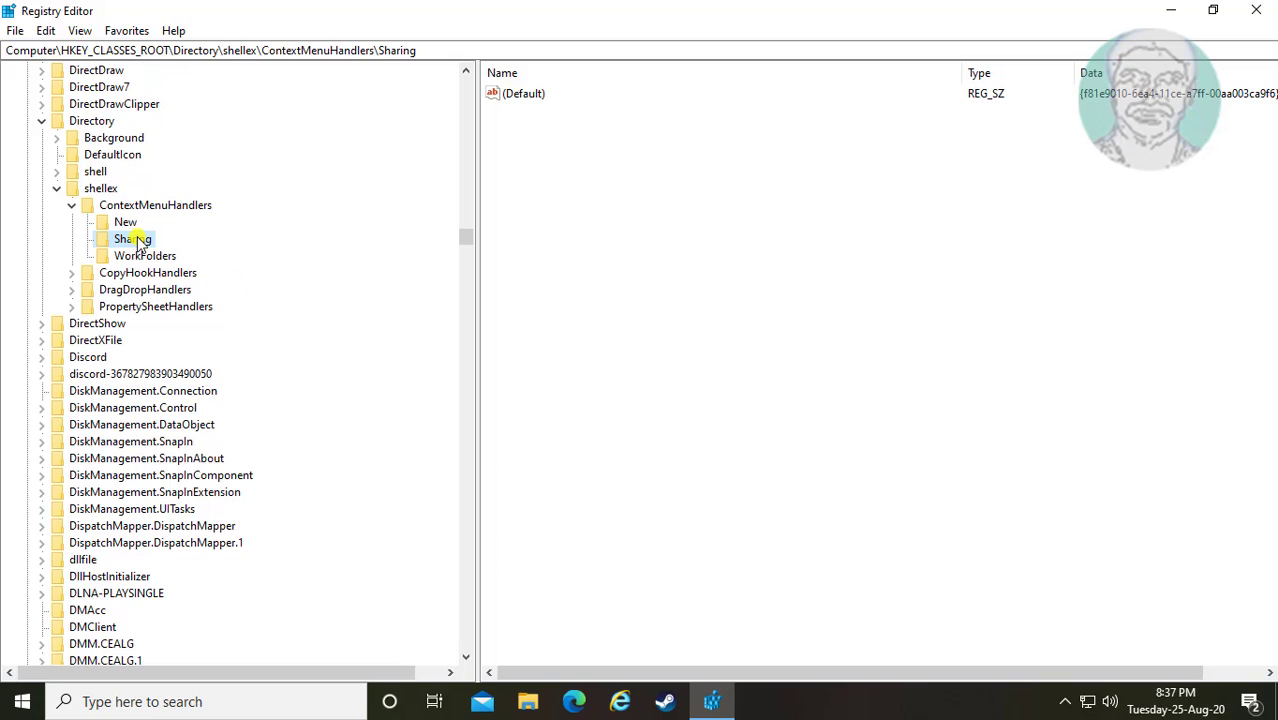
# Delete the Sharing subkey from ContextMenuHandlers, keeping New and WorkFolders
pyautogui.rightClick(137, 242)
pyautogui.click(212, 317)
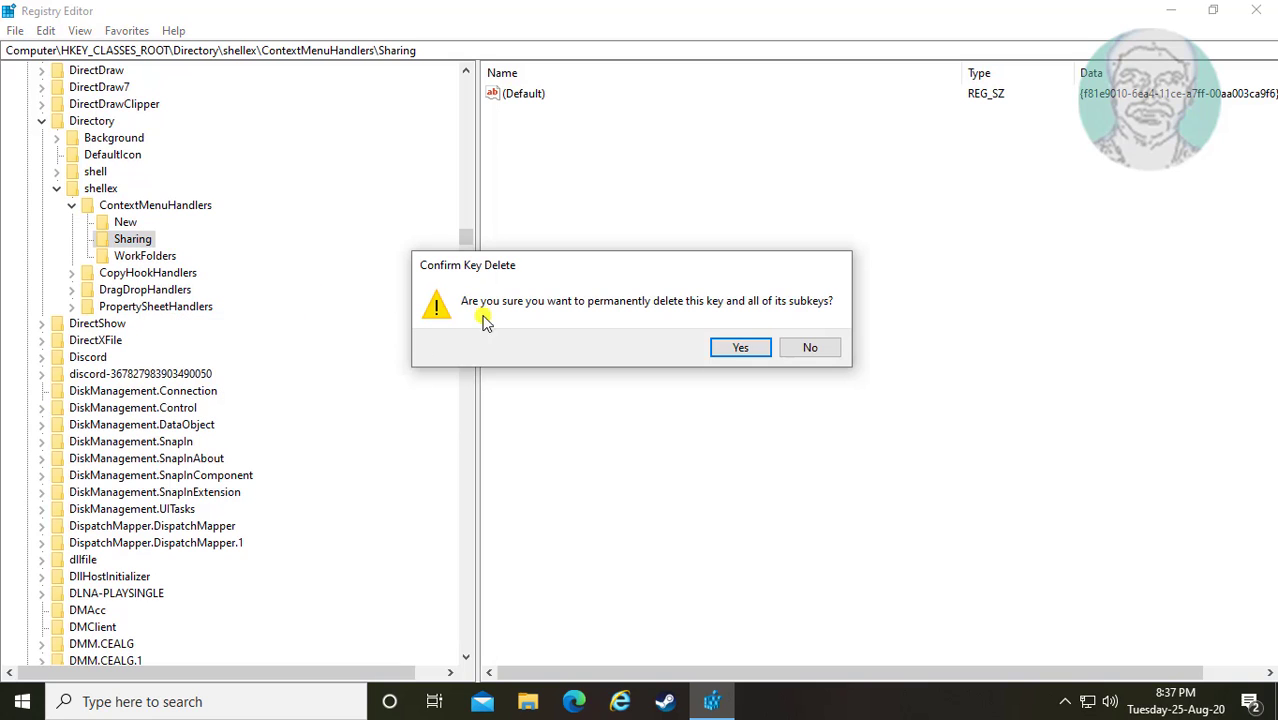
pyautogui.click(741, 348)
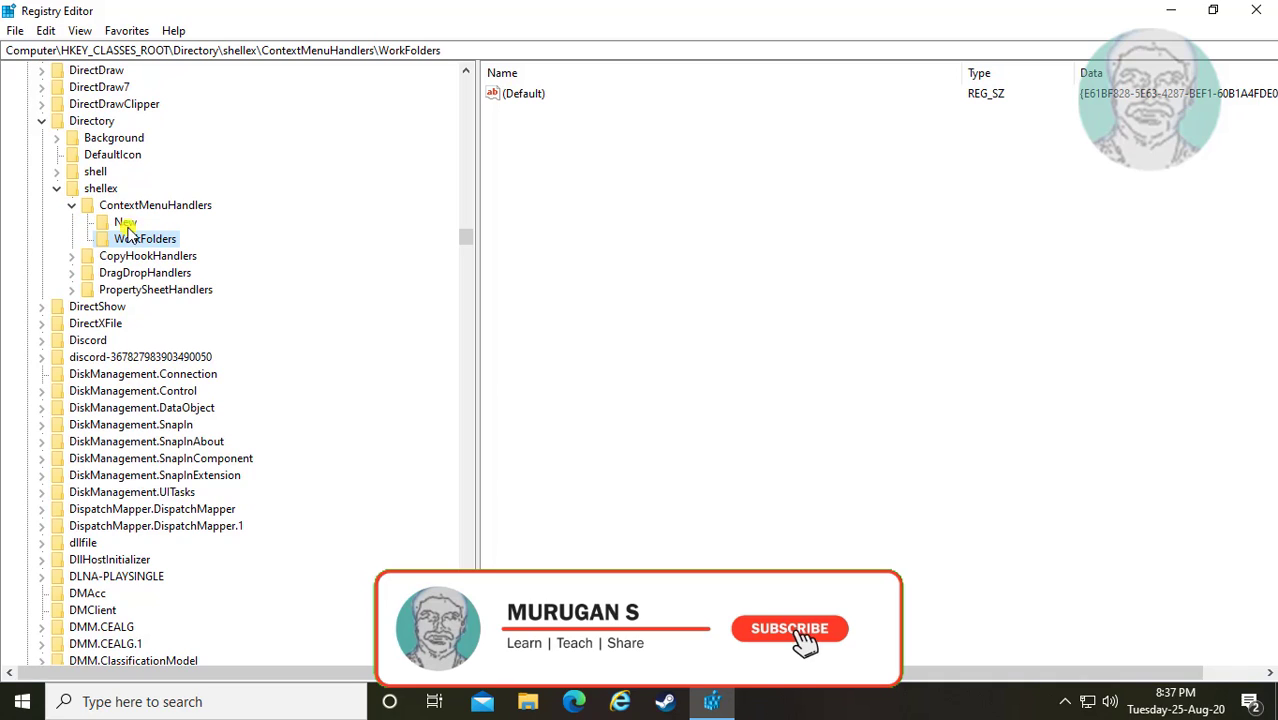
# Collapse the ContextMenuHandlers, shellex, Directory and HKEY_CLASSES_ROOT keys and close Registry Editor
pyautogui.click(72, 205)
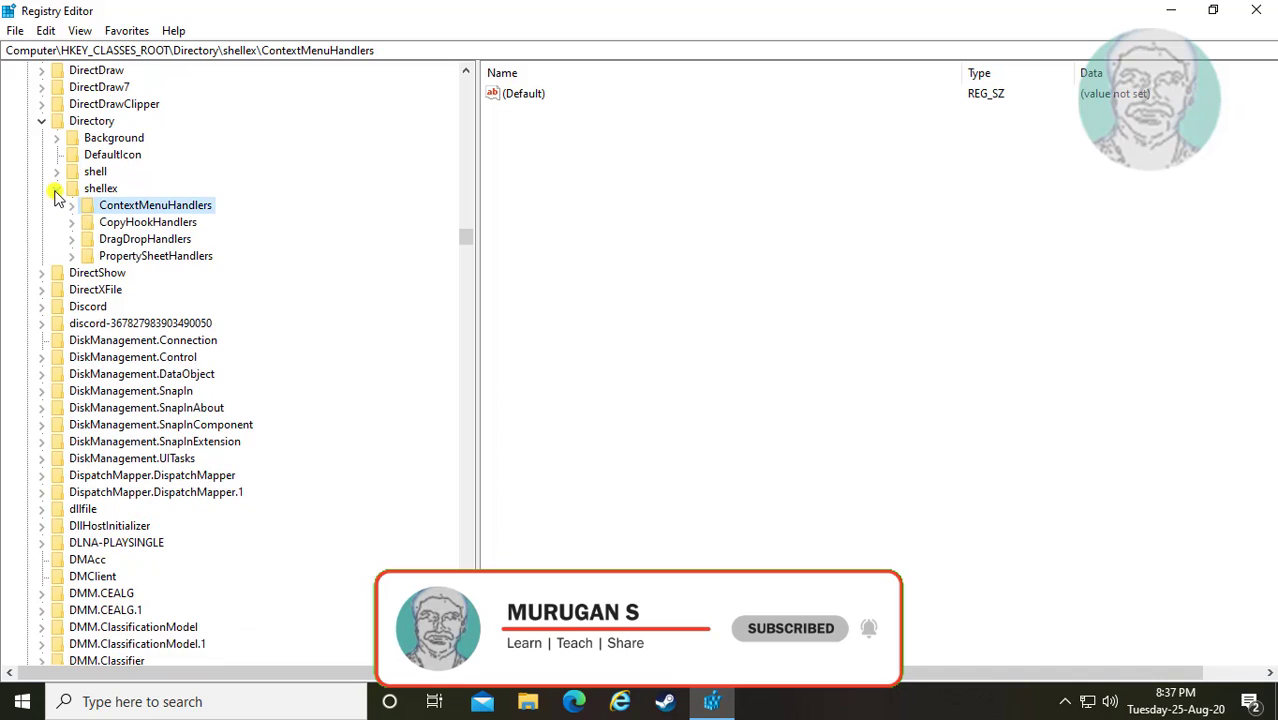
pyautogui.click(57, 188)
pyautogui.click(41, 121)
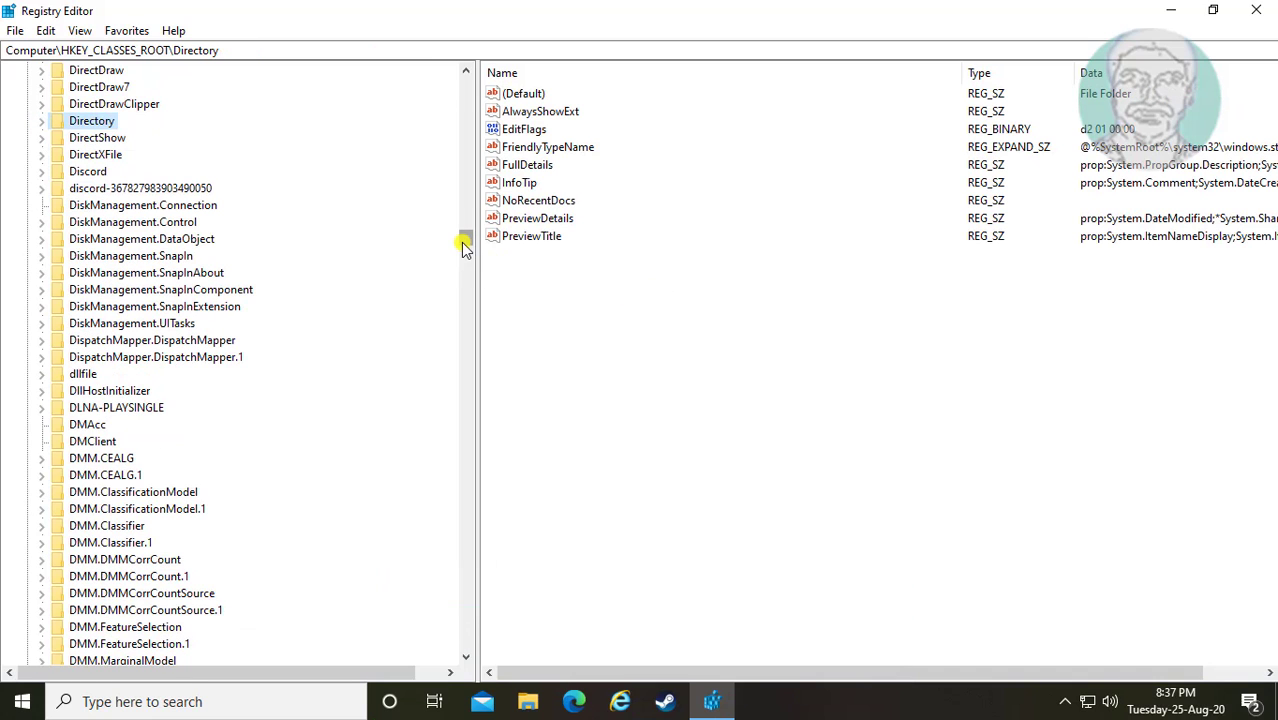
pyautogui.moveTo(465, 240); pyautogui.dragTo(434, 57)
pyautogui.click(26, 87)
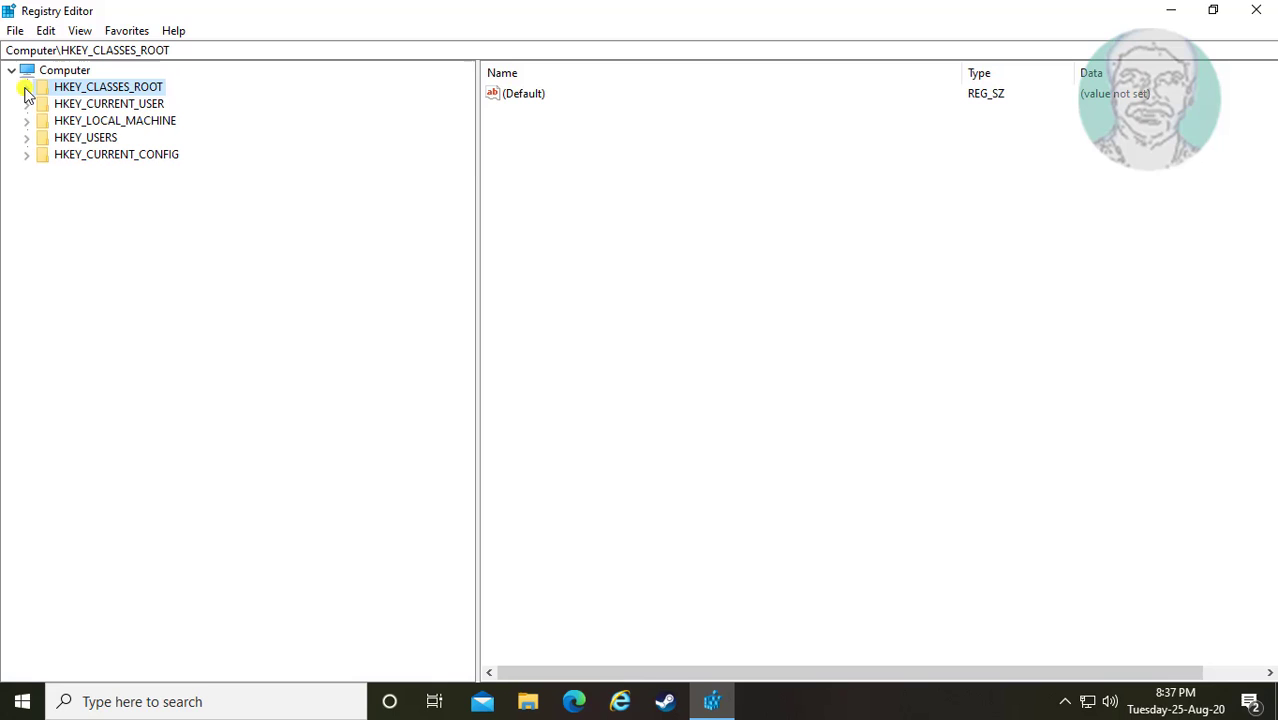
pyautogui.click(1256, 10)
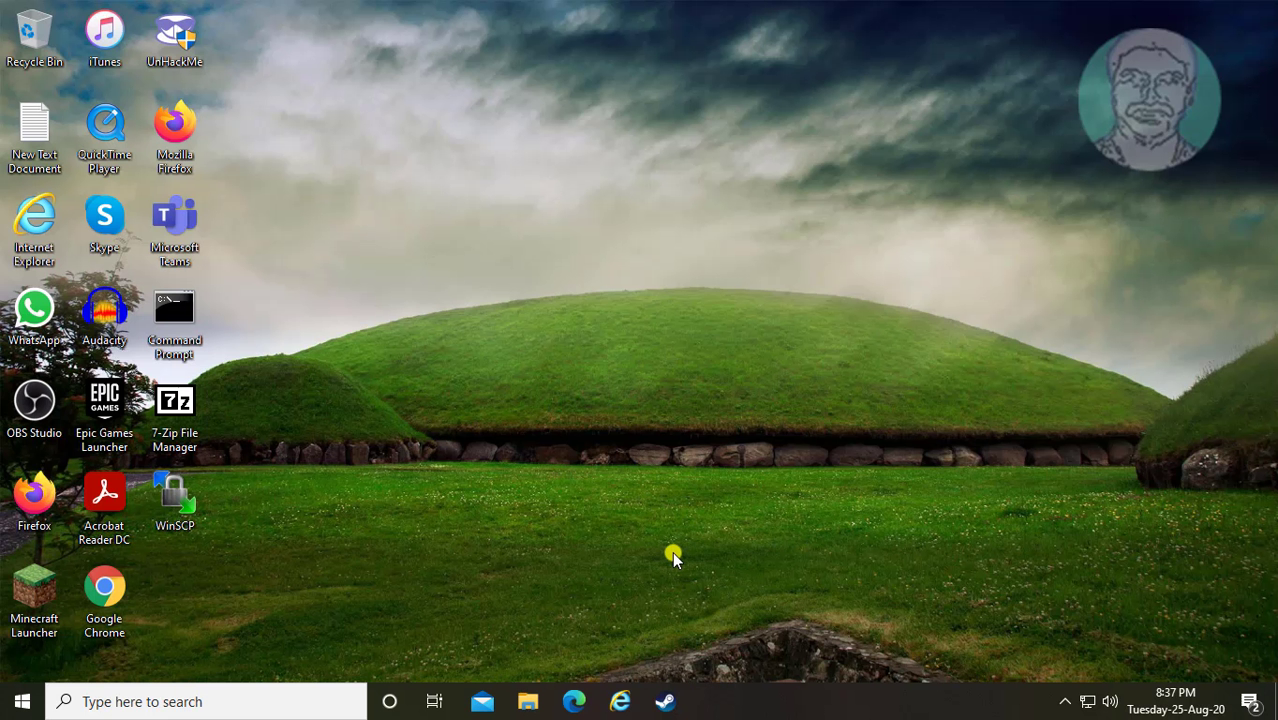
# Restart the computer to apply the ContextMenuHandlers changes
pyautogui.click(24, 701)
pyautogui.click(25, 663)
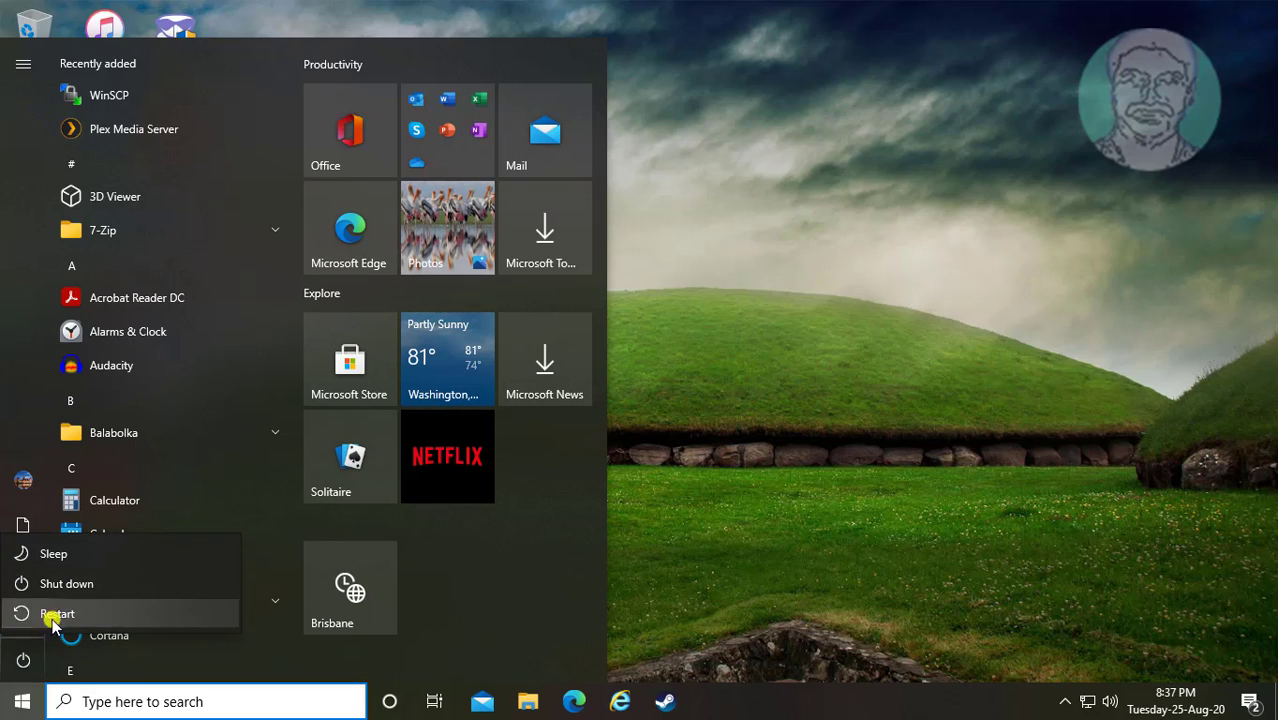
pyautogui.click(88, 612)
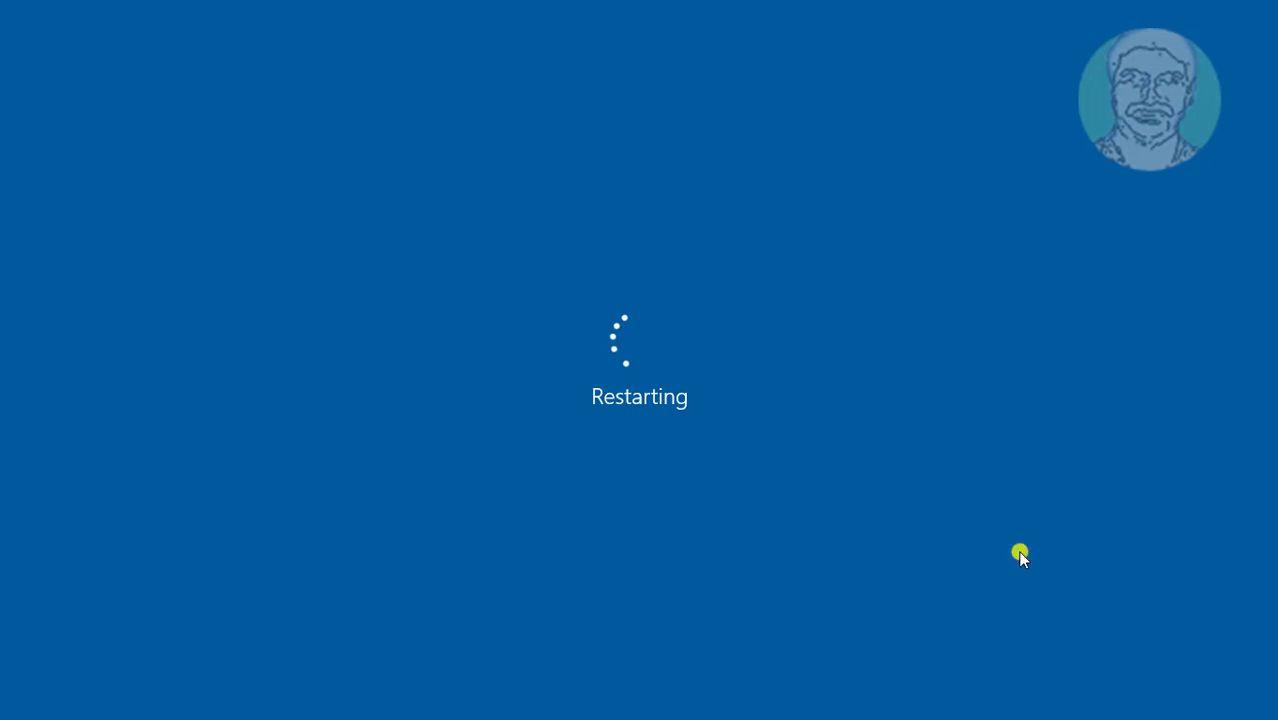